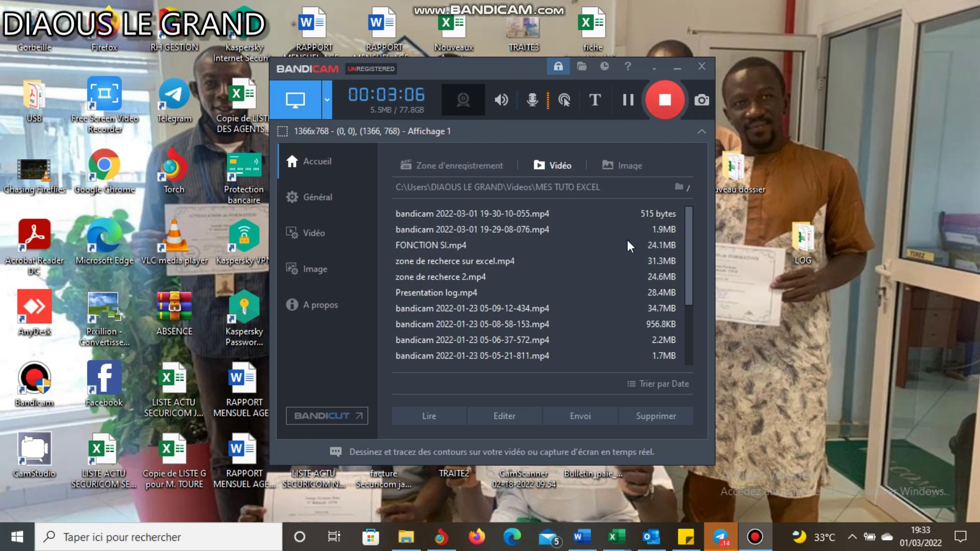
Switch to the Gestion salaire BONZILA workbook in Excel and read the exercise questions below the pay table
{"action": "mouse_move", "coordinate": [613, 541]}
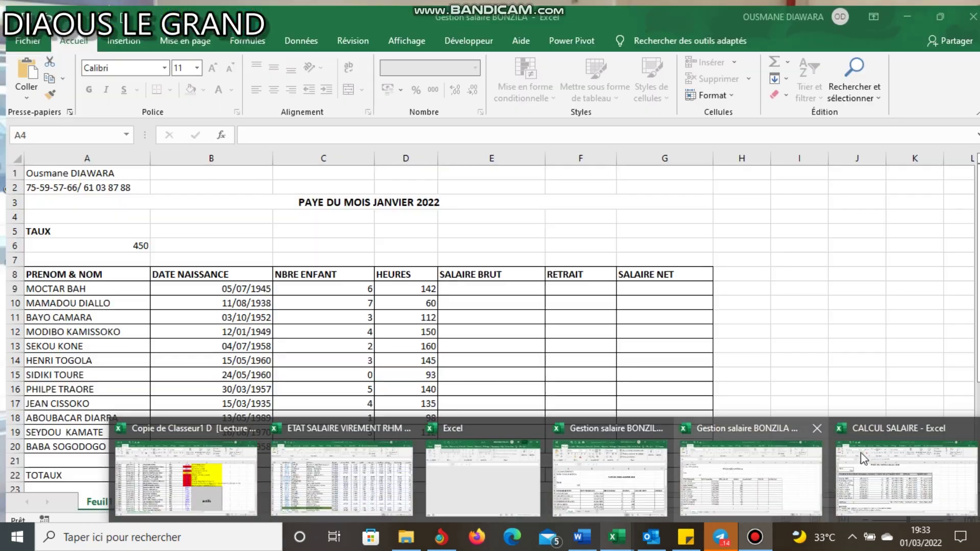
{"action": "left_click", "coordinate": [740, 478]}
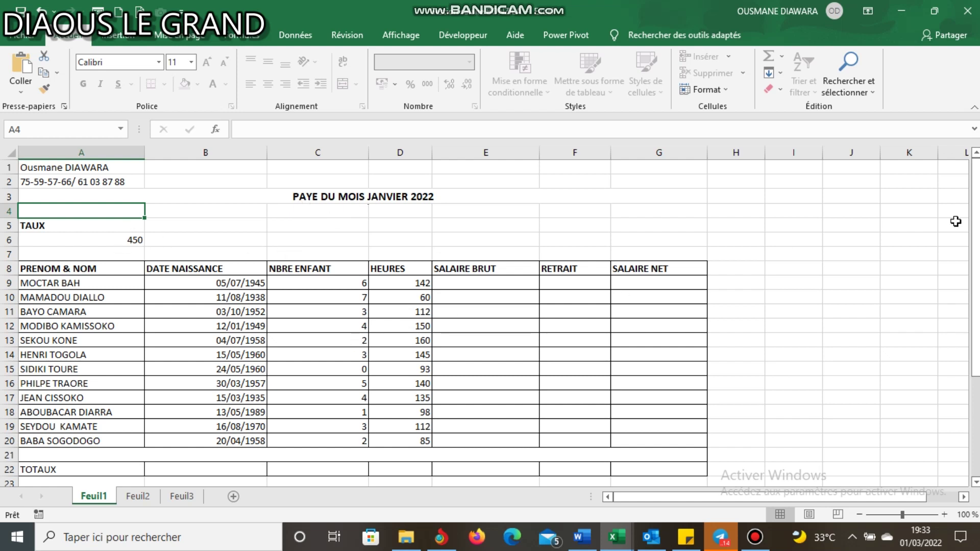
{"action": "left_click_drag", "start_coordinate": [974, 227], "coordinate": [961, 328]}
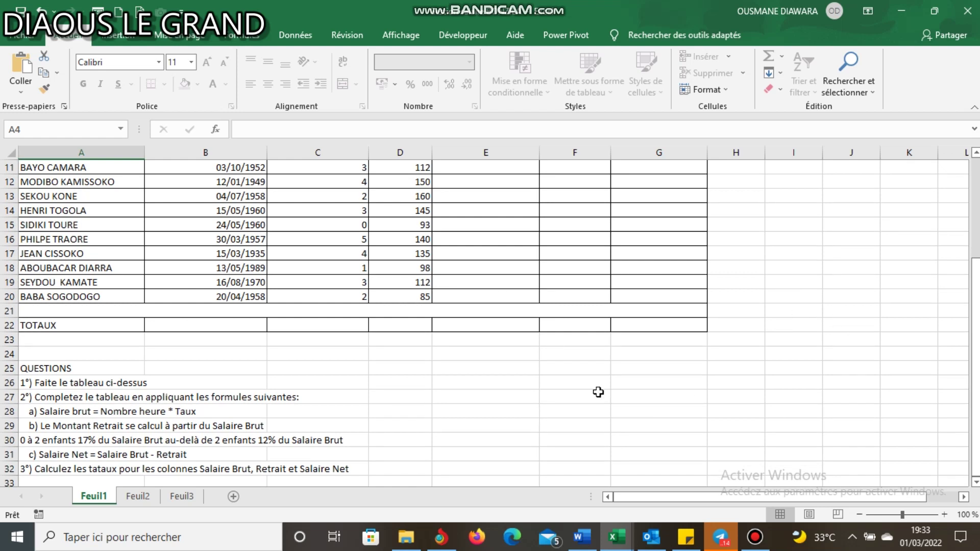
{"action": "left_click_drag", "start_coordinate": [975, 341], "coordinate": [974, 244]}
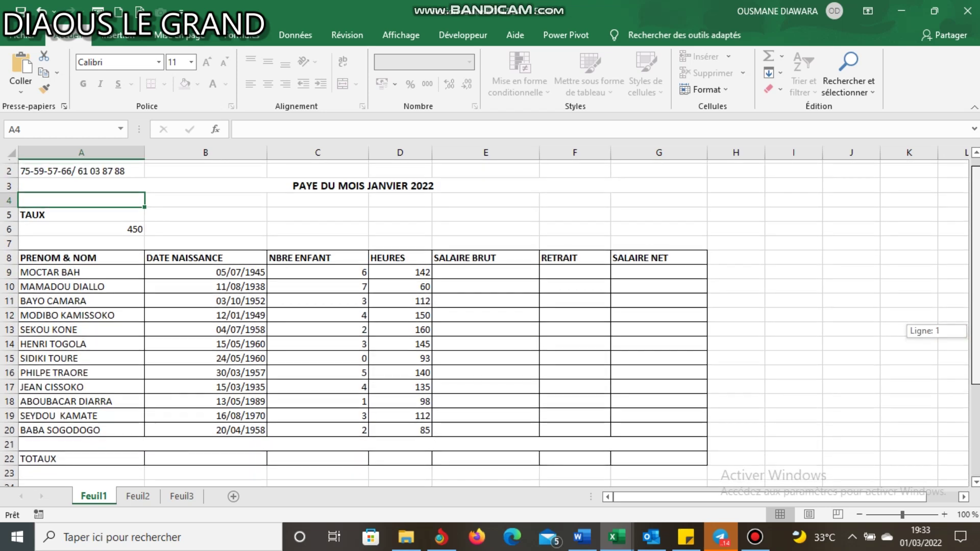
Calculate the first employee's gross salary in E9 with the formula =D9*A6
{"action": "left_click", "coordinate": [466, 267]}
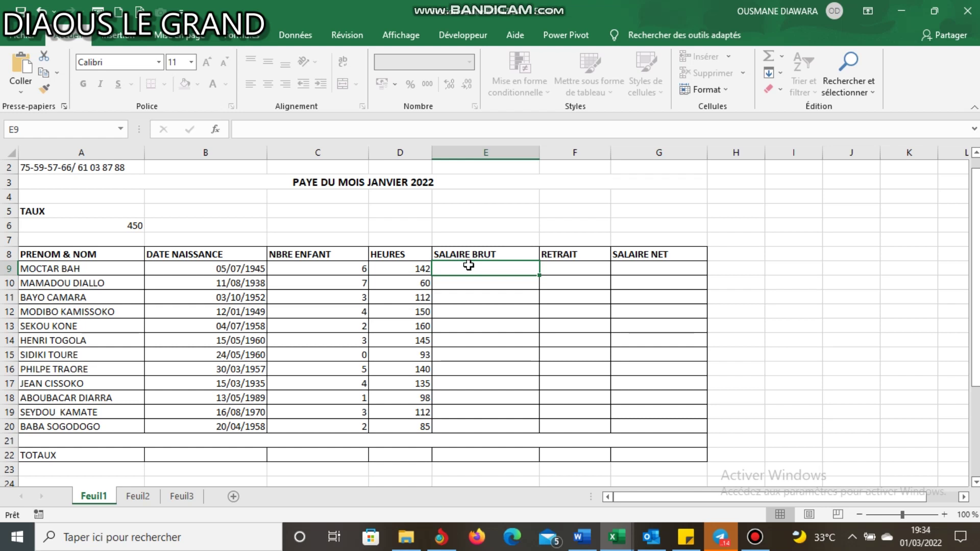
{"action": "type", "text": "="}
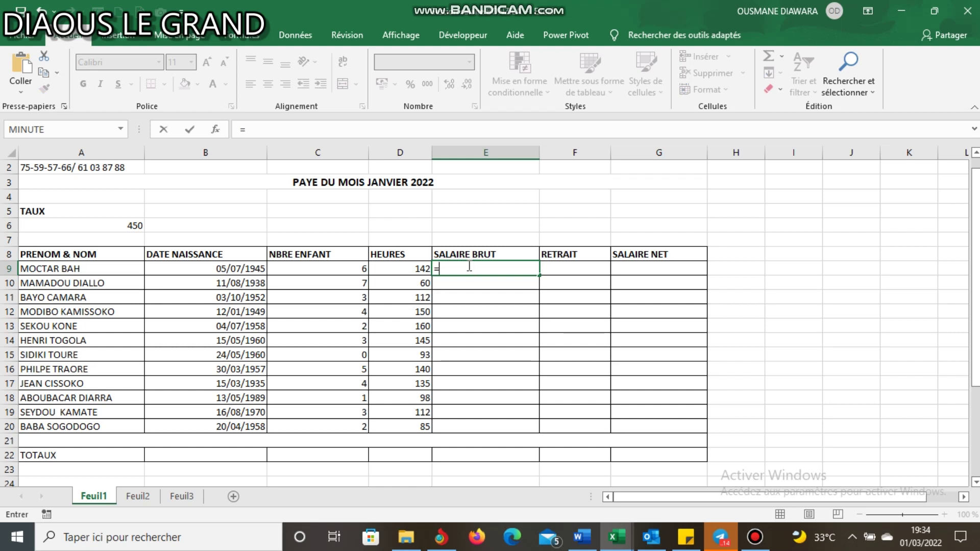
{"action": "left_click", "coordinate": [408, 269]}
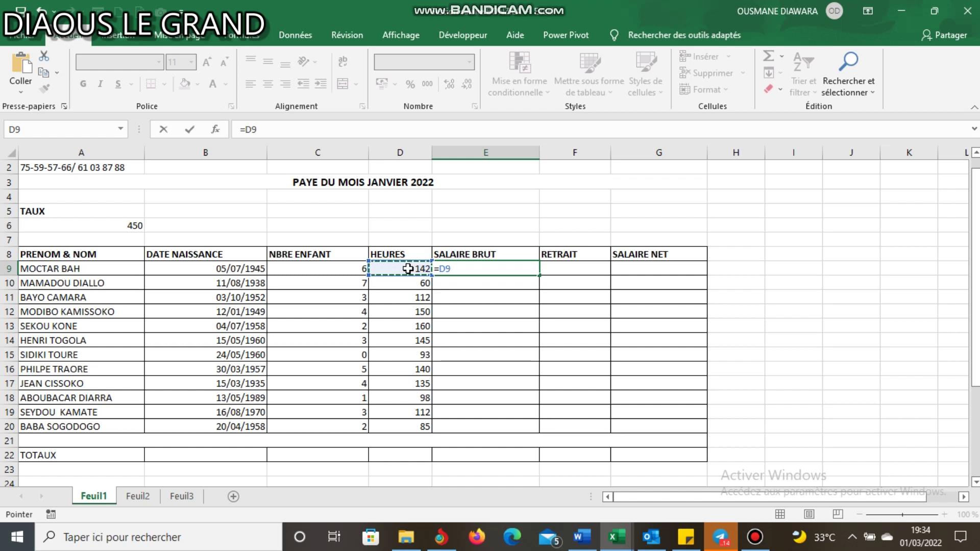
{"action": "type", "text": "*"}
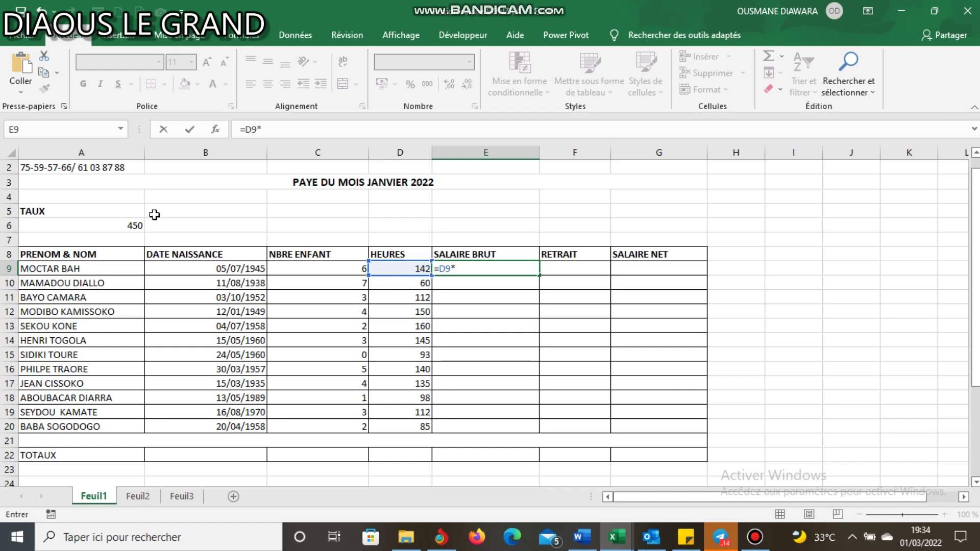
{"action": "left_click", "coordinate": [121, 225]}
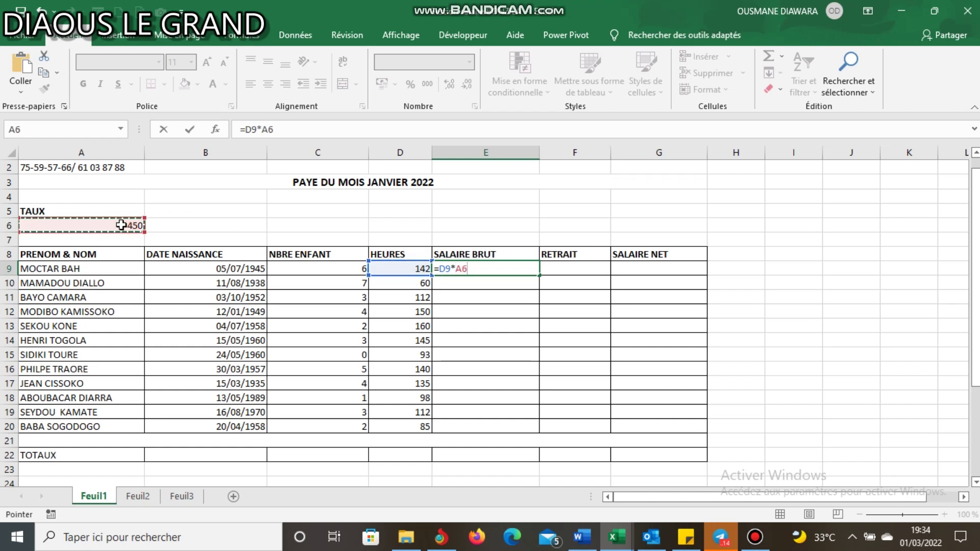
{"action": "key", "text": "Return"}
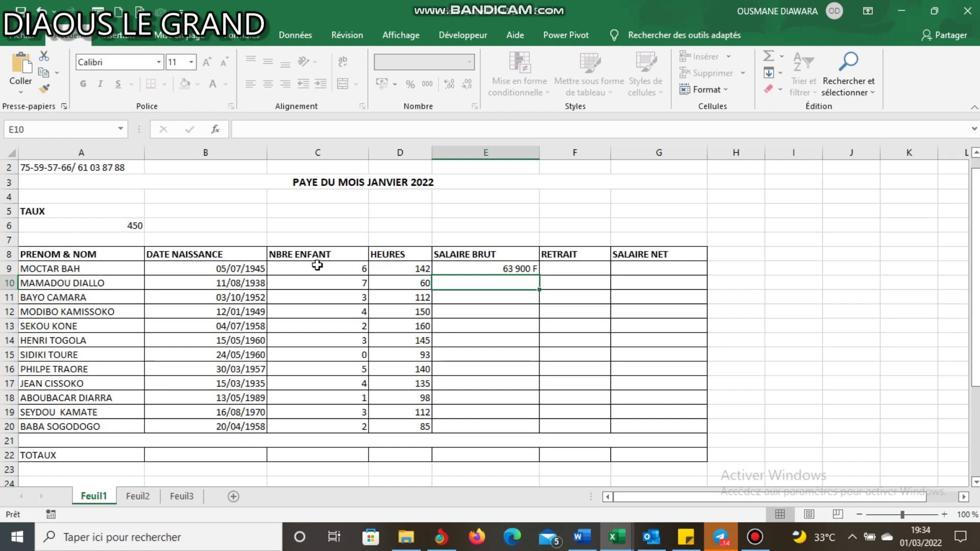
Calculate the second employee's gross salary in E10 with =D10*A6 and fill the formula down through E20
{"action": "left_click", "coordinate": [508, 268]}
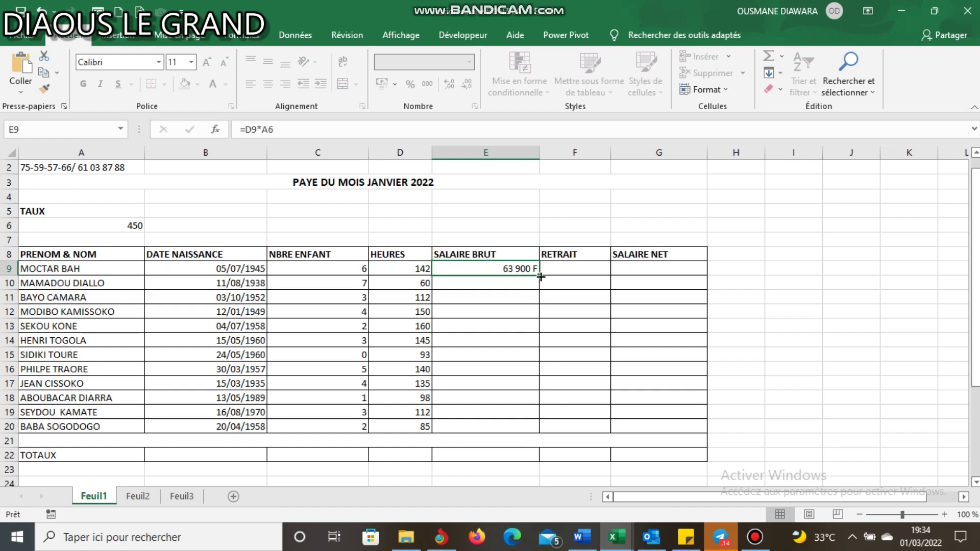
{"action": "left_click", "coordinate": [498, 280]}
{"action": "type", "text": "="}
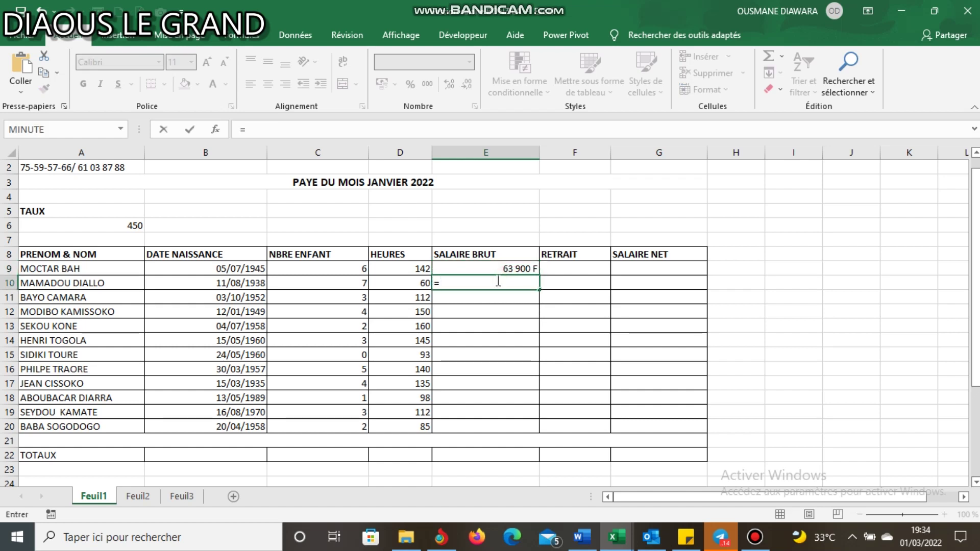
{"action": "left_click", "coordinate": [387, 284]}
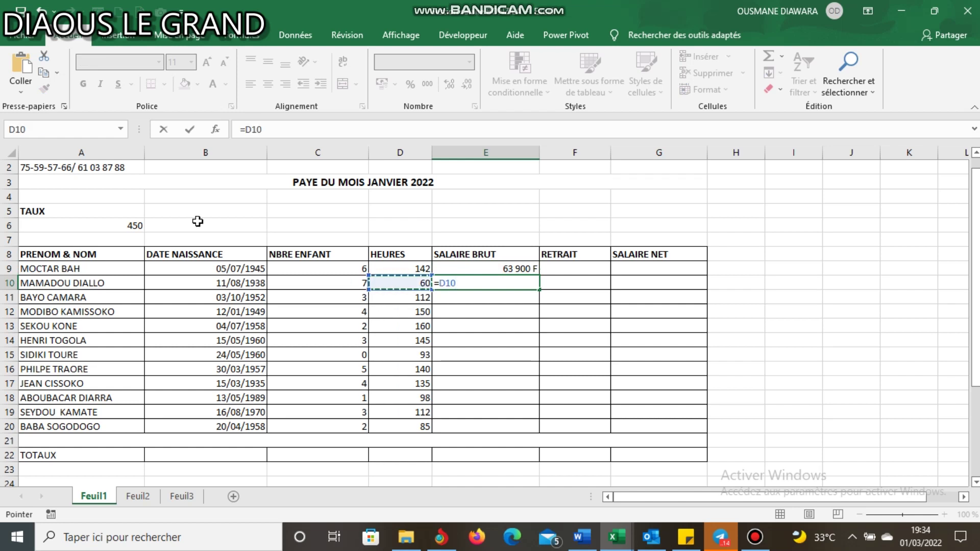
{"action": "type", "text": "*"}
{"action": "left_click", "coordinate": [126, 226]}
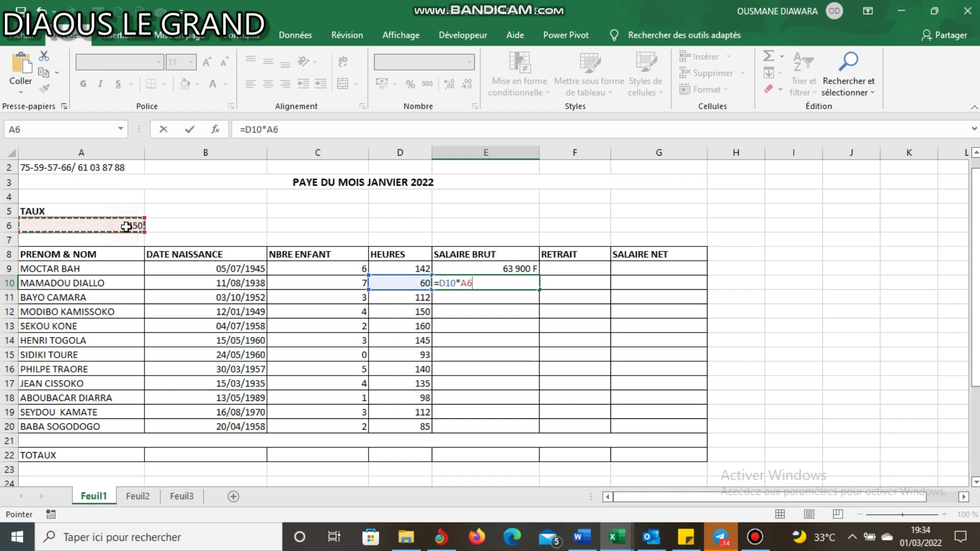
{"action": "key", "text": "Return"}
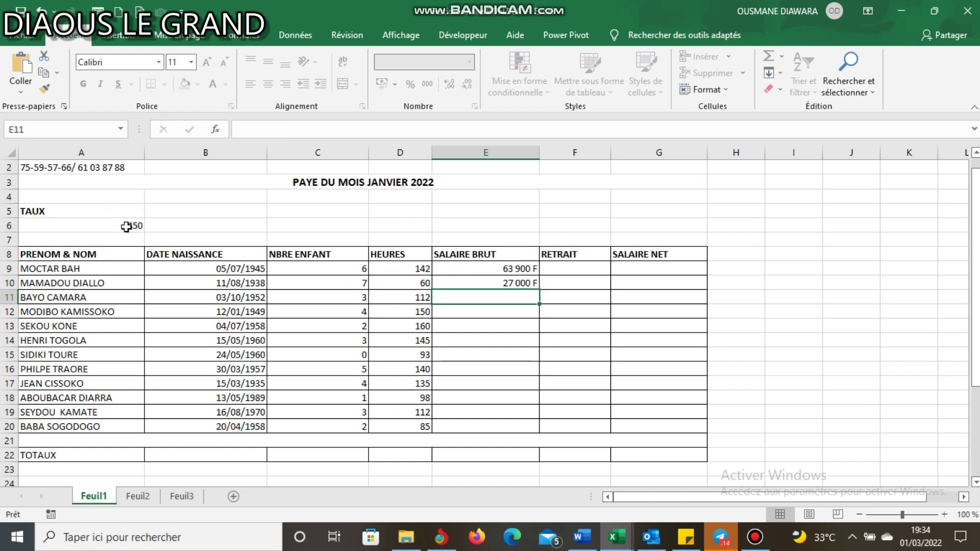
{"action": "left_click", "coordinate": [495, 284]}
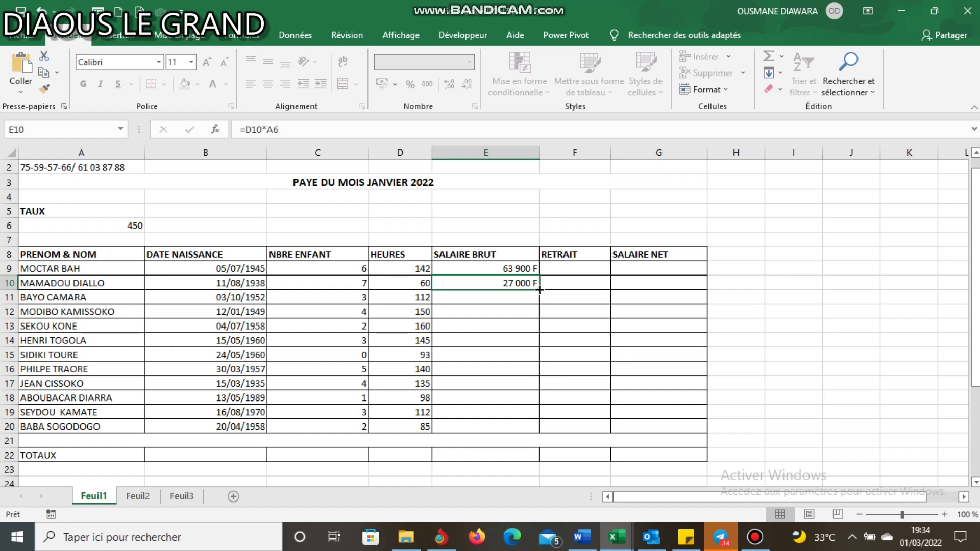
{"action": "double_click", "coordinate": [540, 290]}
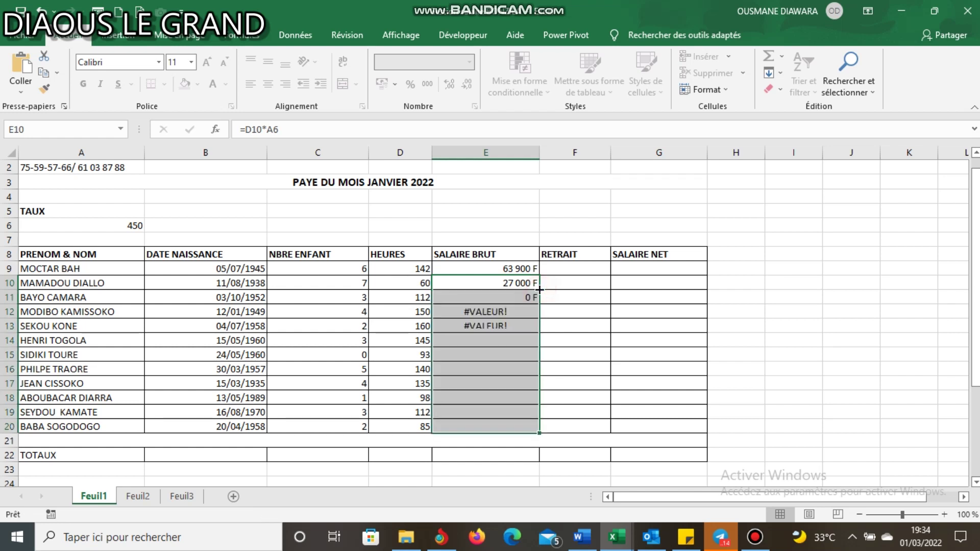
Compare the SALAIRE BRUT formulas in E9 to E12 to examine how the rate reference shifts from row to row
{"action": "left_click", "coordinate": [499, 312]}
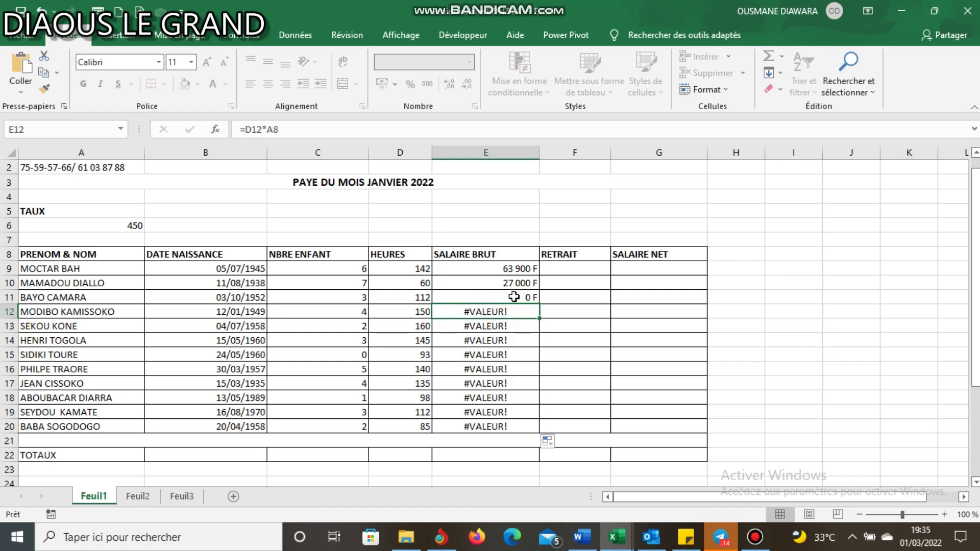
{"action": "left_click", "coordinate": [514, 297]}
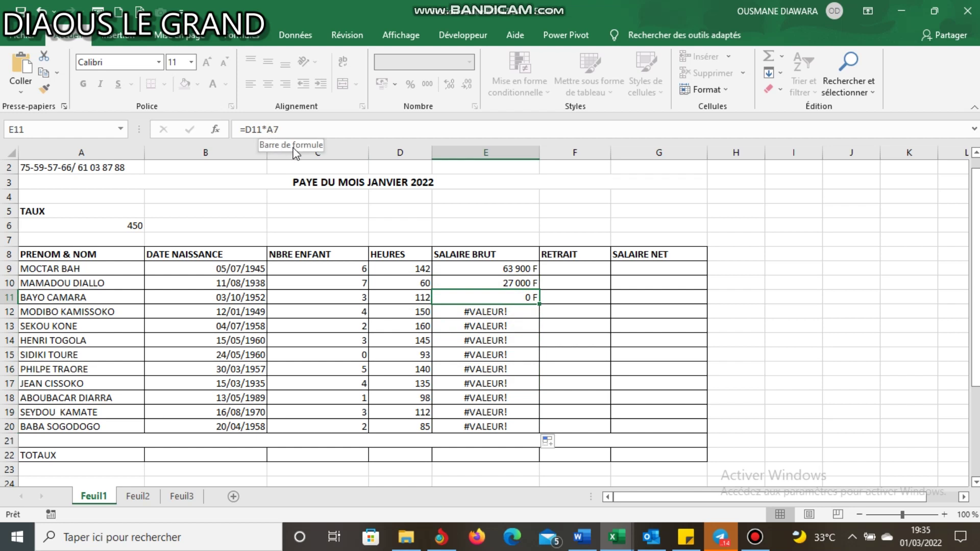
{"action": "left_click", "coordinate": [515, 281]}
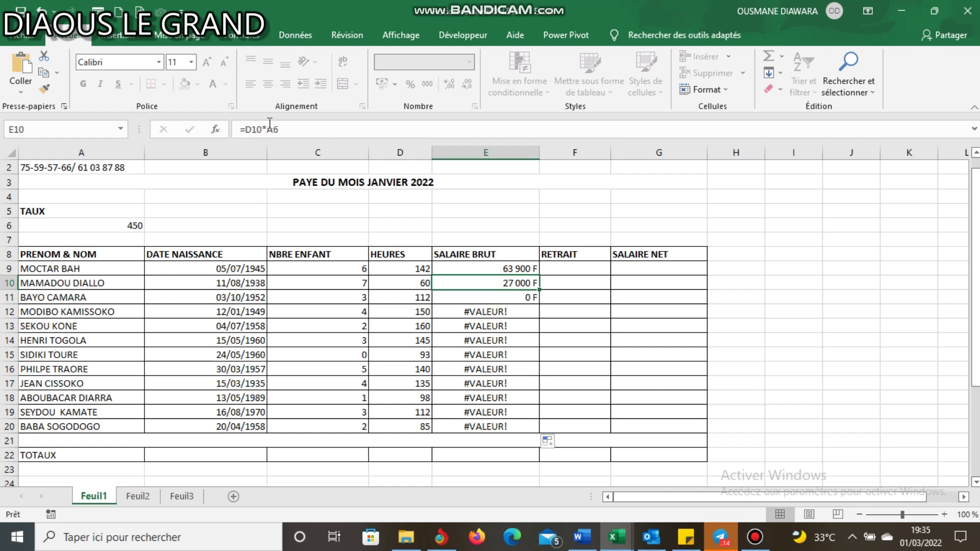
{"action": "left_click", "coordinate": [496, 268]}
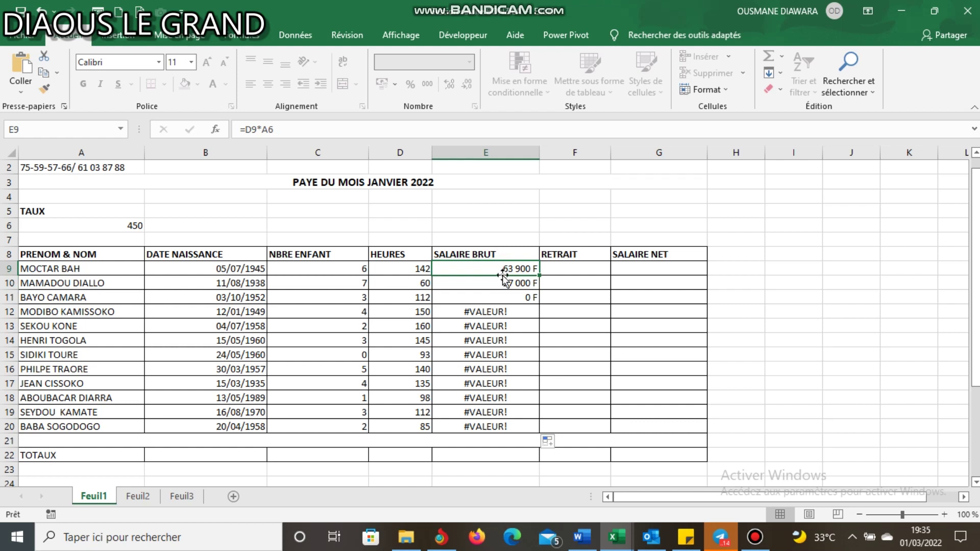
{"action": "left_click", "coordinate": [501, 295]}
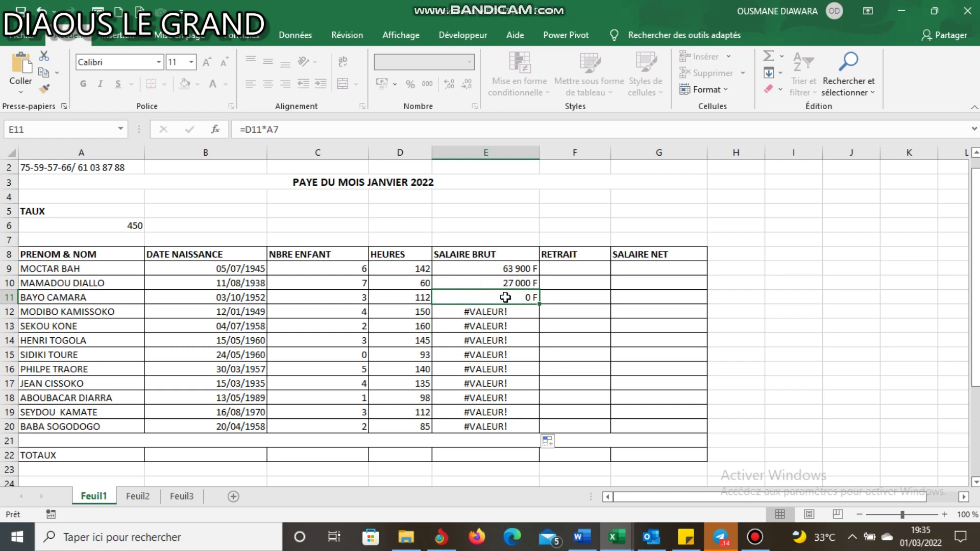
{"action": "left_click", "coordinate": [510, 271]}
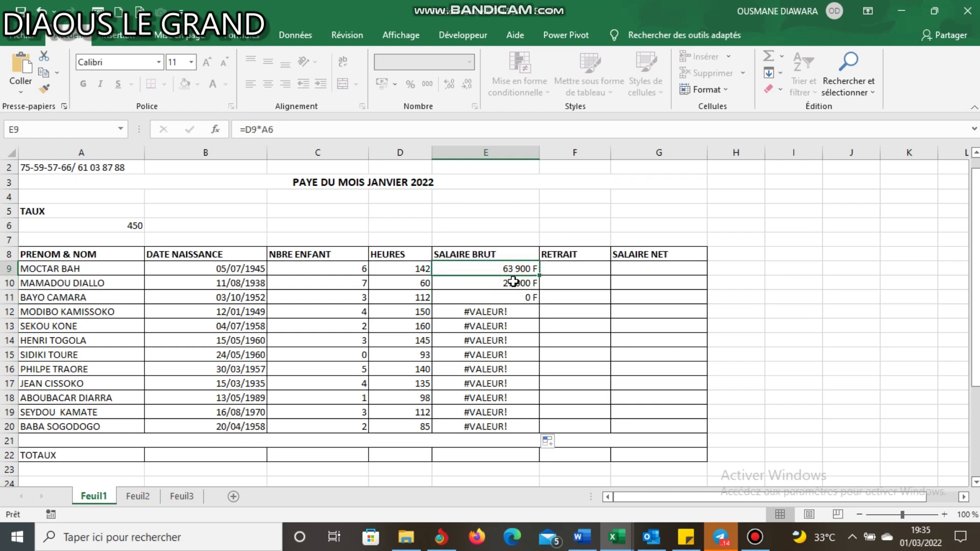
{"action": "left_click", "coordinate": [513, 282]}
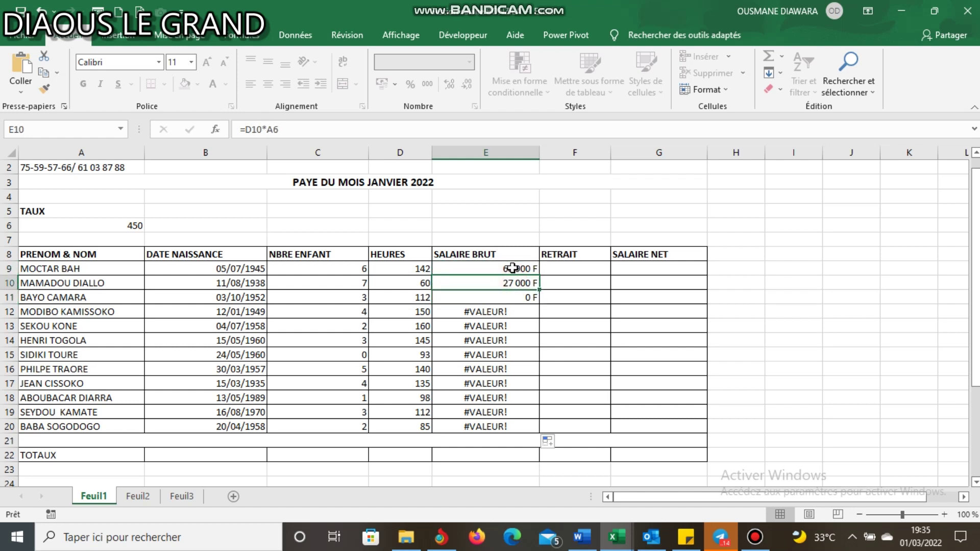
{"action": "left_click", "coordinate": [512, 268]}
{"action": "left_click", "coordinate": [512, 281]}
Trace the cells referenced by the gross salary formulas: rate cell A6, hours cell D9, and header cell A8 used in E12
{"action": "left_click", "coordinate": [87, 230]}
{"action": "left_click", "coordinate": [515, 269]}
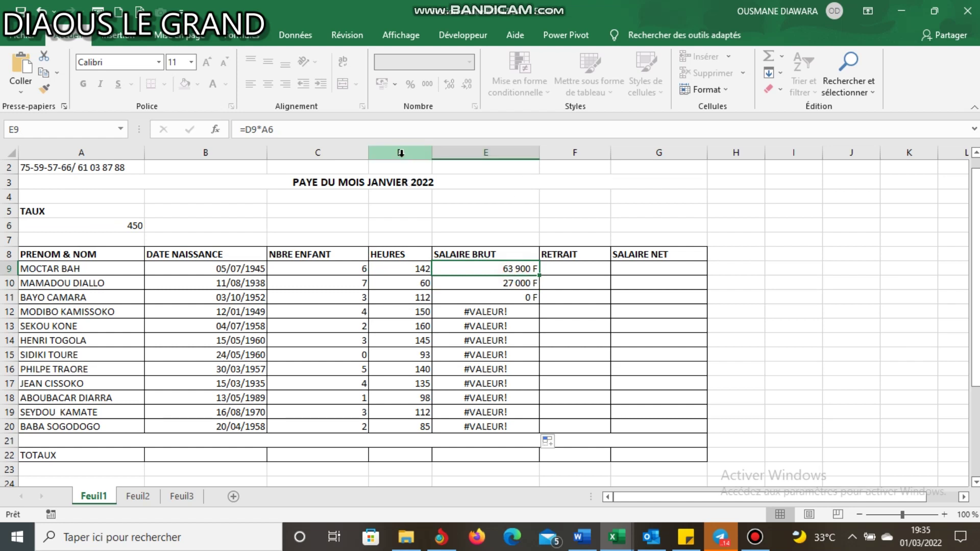
{"action": "left_click", "coordinate": [399, 267]}
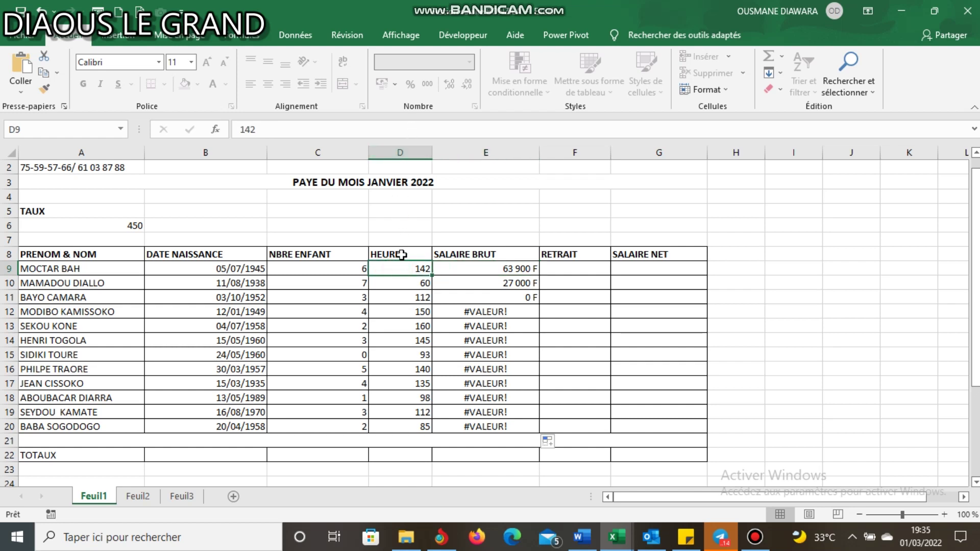
{"action": "left_click", "coordinate": [513, 273]}
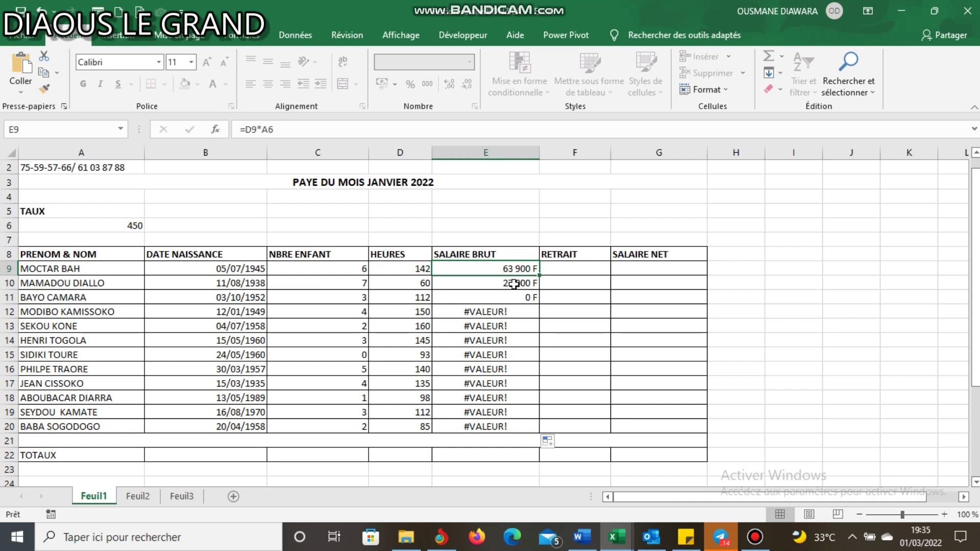
{"action": "left_click", "coordinate": [513, 283]}
{"action": "left_click", "coordinate": [485, 315]}
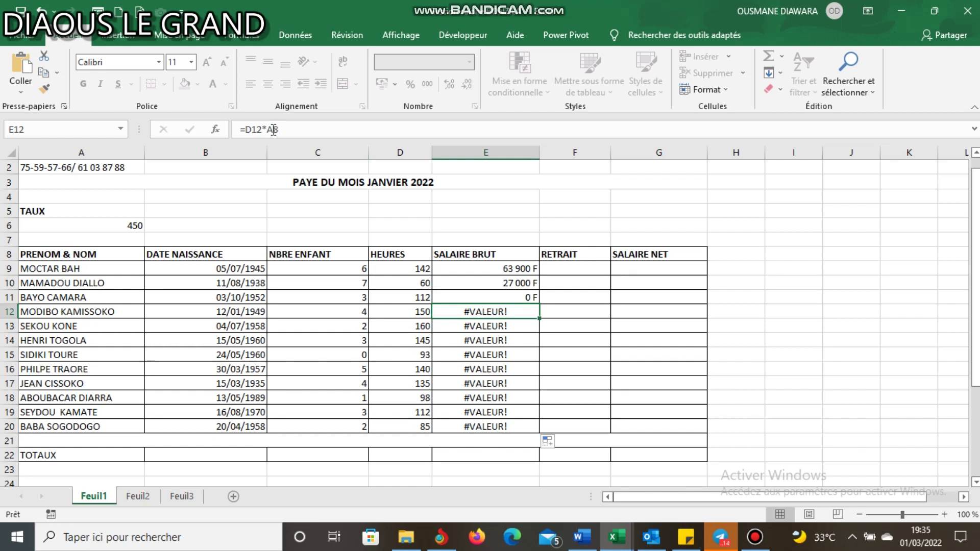
{"action": "left_click", "coordinate": [121, 153]}
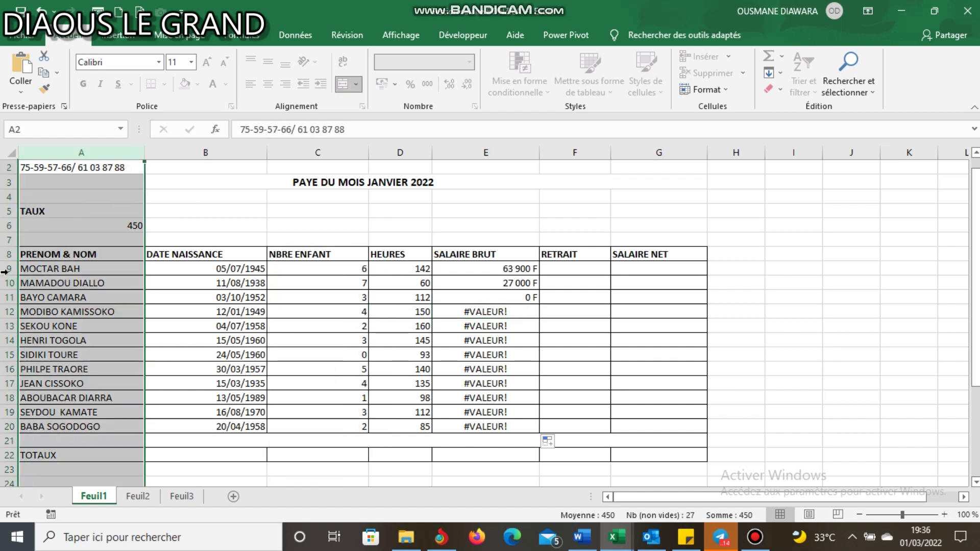
{"action": "left_click", "coordinate": [7, 254]}
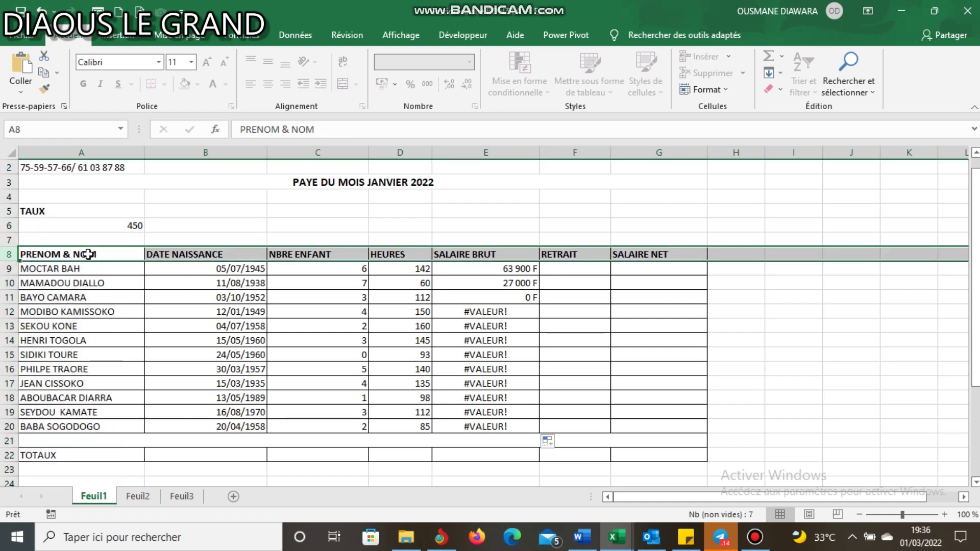
{"action": "left_click", "coordinate": [88, 254]}
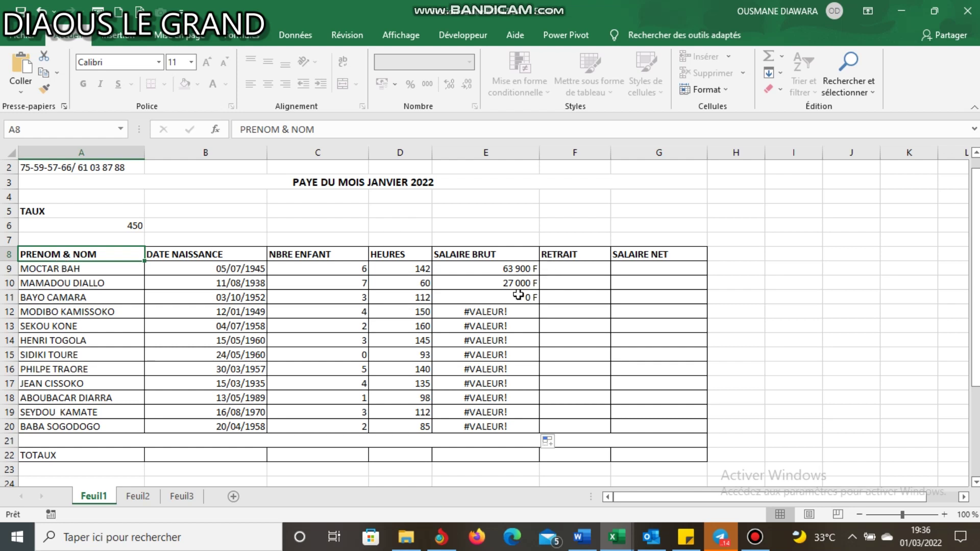
Re-enter the first employee's gross salary formula in E9 as hours times the rate, =D9*A6
{"action": "left_click", "coordinate": [508, 266]}
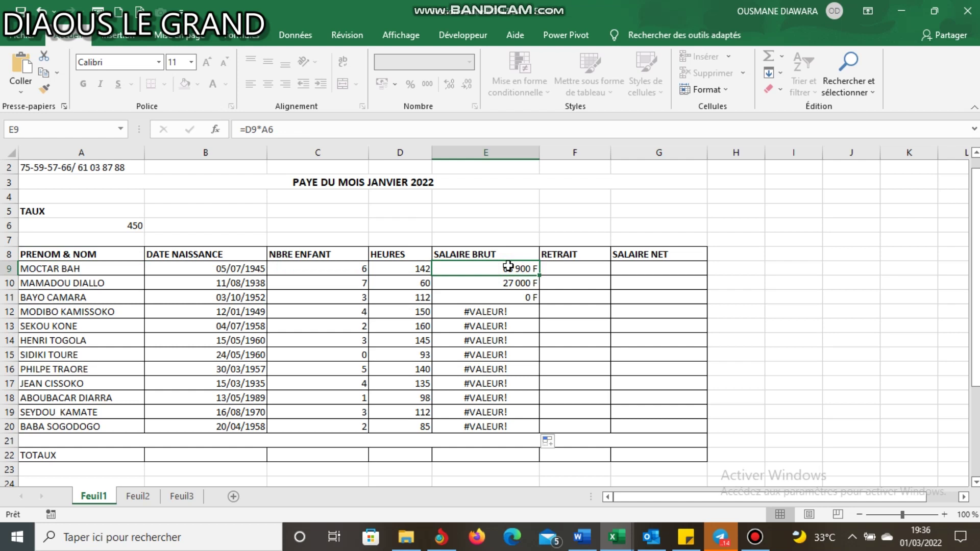
{"action": "left_click_drag", "start_coordinate": [508, 266], "coordinate": [418, 268]}
{"action": "left_click", "coordinate": [484, 269]}
{"action": "type", "text": "="}
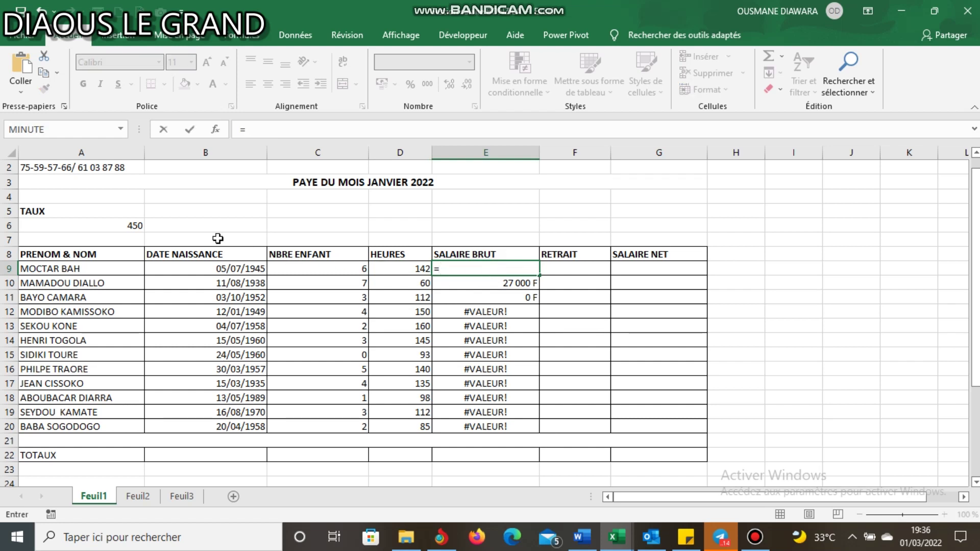
{"action": "left_click", "coordinate": [407, 266]}
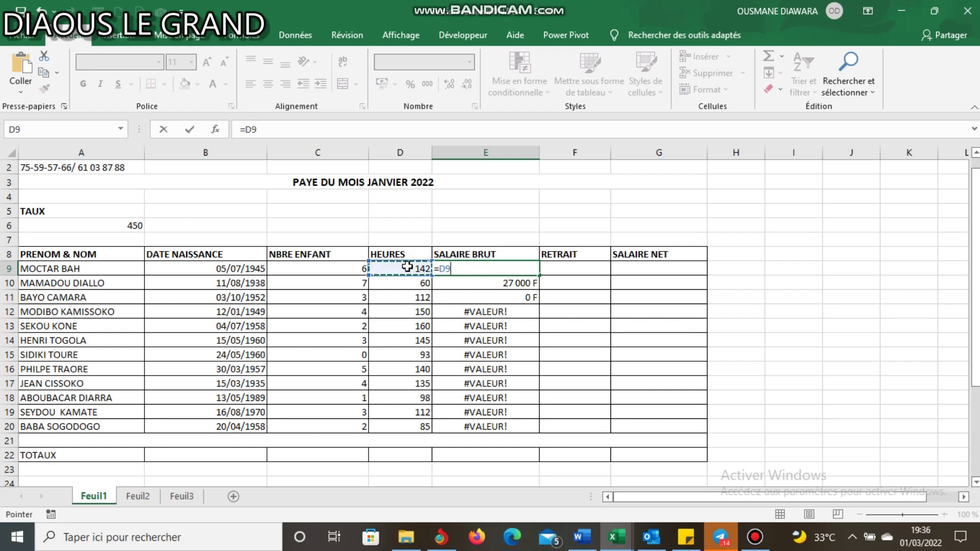
{"action": "type", "text": "*"}
{"action": "type", "text": "$"}
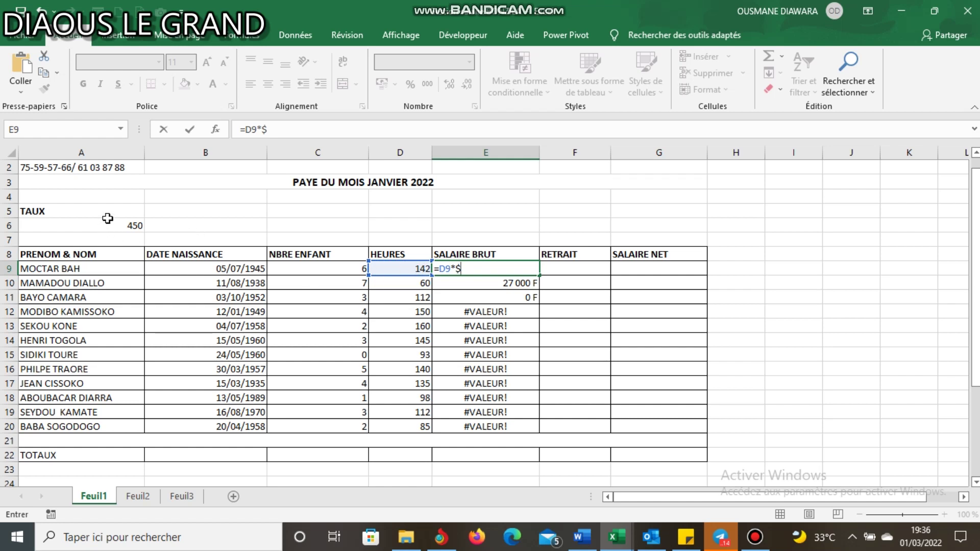
{"action": "key", "text": "BackSpace"}
{"action": "left_click", "coordinate": [118, 223]}
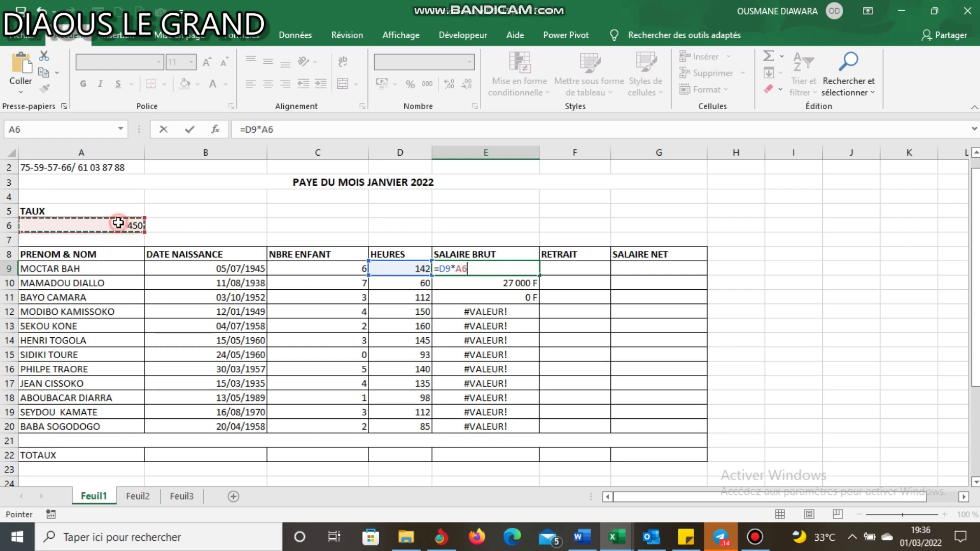
Make the rate reference absolute so E9 reads =D9*$A$6, and fill the formula down through E20
{"action": "left_click", "coordinate": [458, 268]}
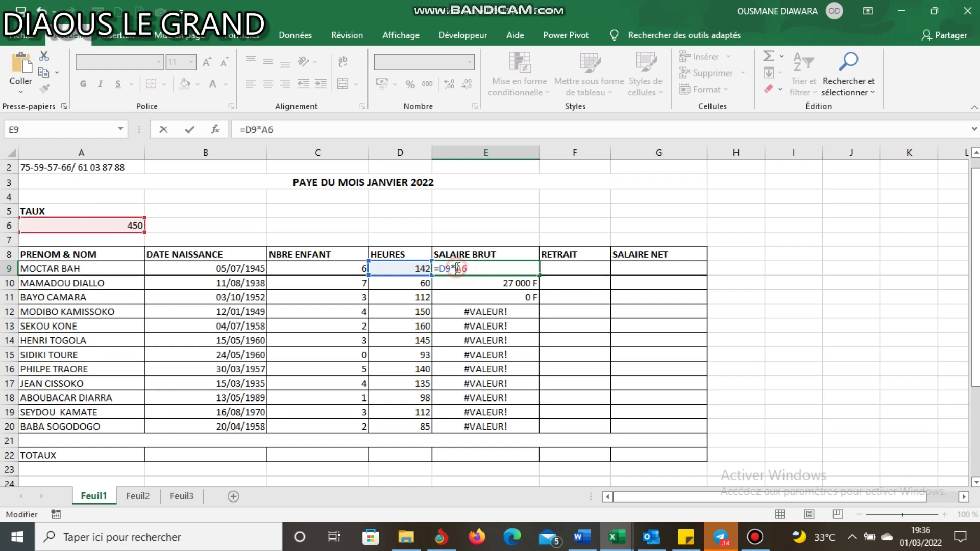
{"action": "type", "text": "$"}
{"action": "left_click", "coordinate": [466, 269]}
{"action": "type", "text": "$"}
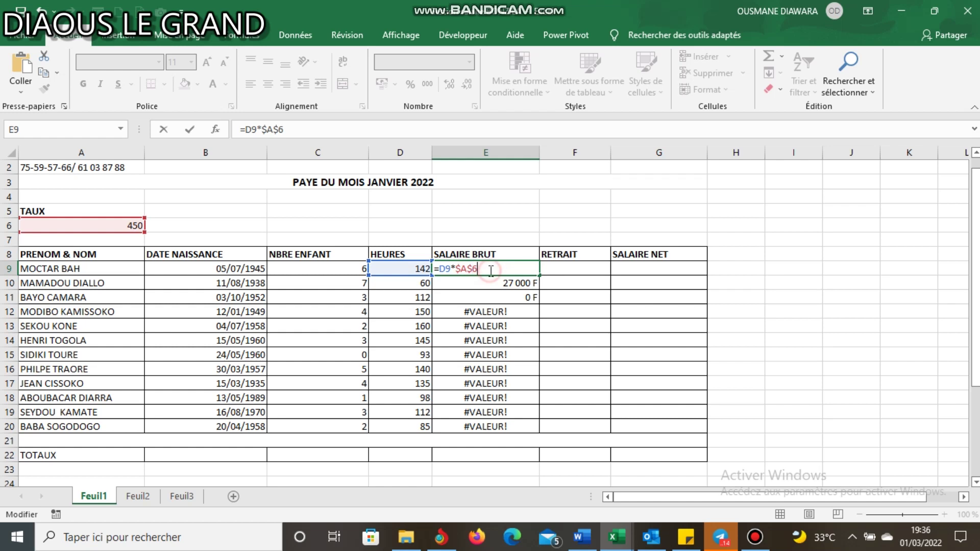
{"action": "key", "text": "Return"}
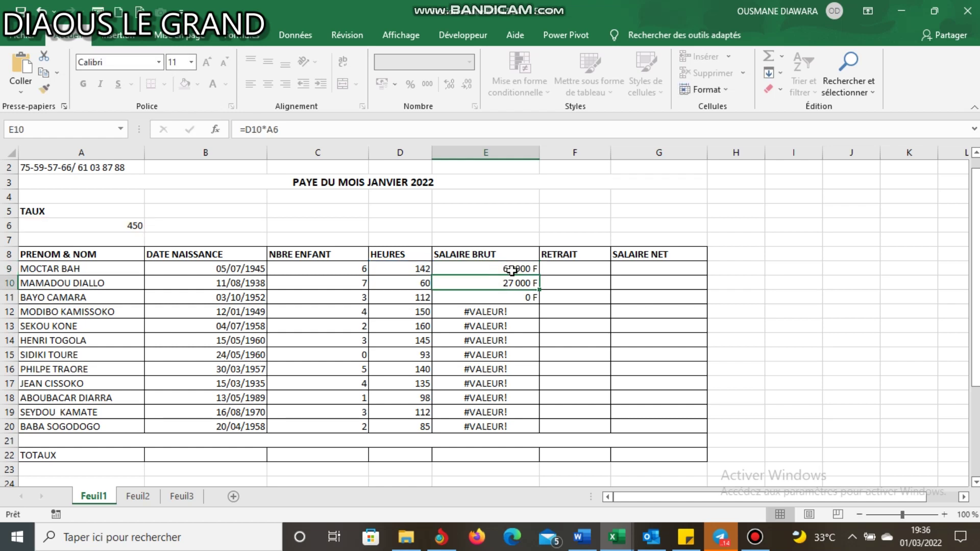
{"action": "left_click", "coordinate": [528, 271]}
{"action": "double_click", "coordinate": [539, 276]}
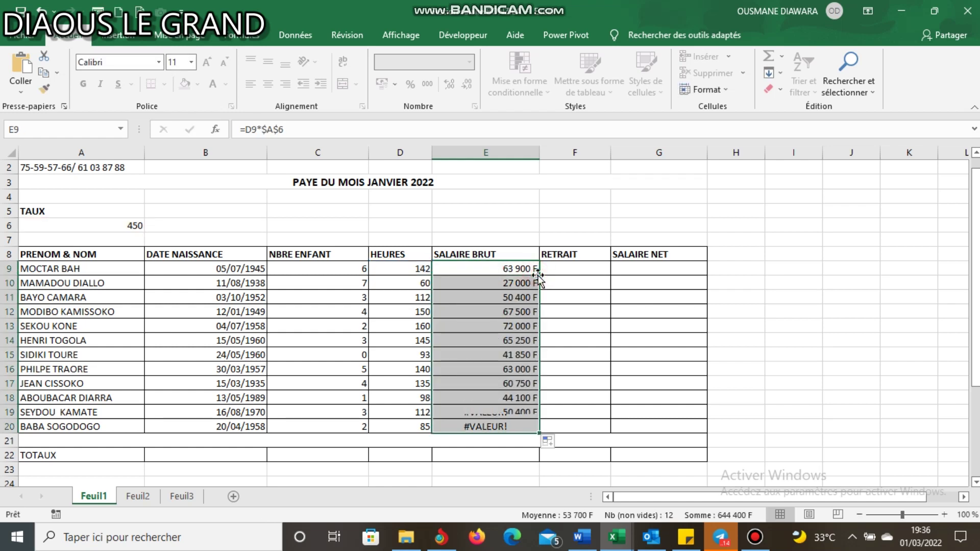
Check the filled SALAIRE BRUT formulas between E9 and E20 against the fixed rate cell A6
{"action": "left_click", "coordinate": [515, 293]}
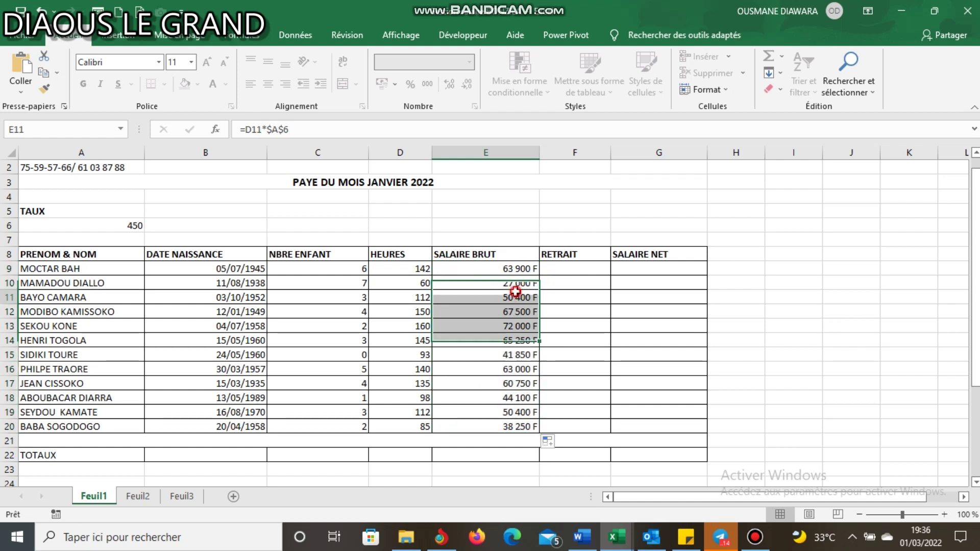
{"action": "left_click", "coordinate": [516, 309]}
{"action": "left_click", "coordinate": [514, 340]}
{"action": "left_click", "coordinate": [514, 379]}
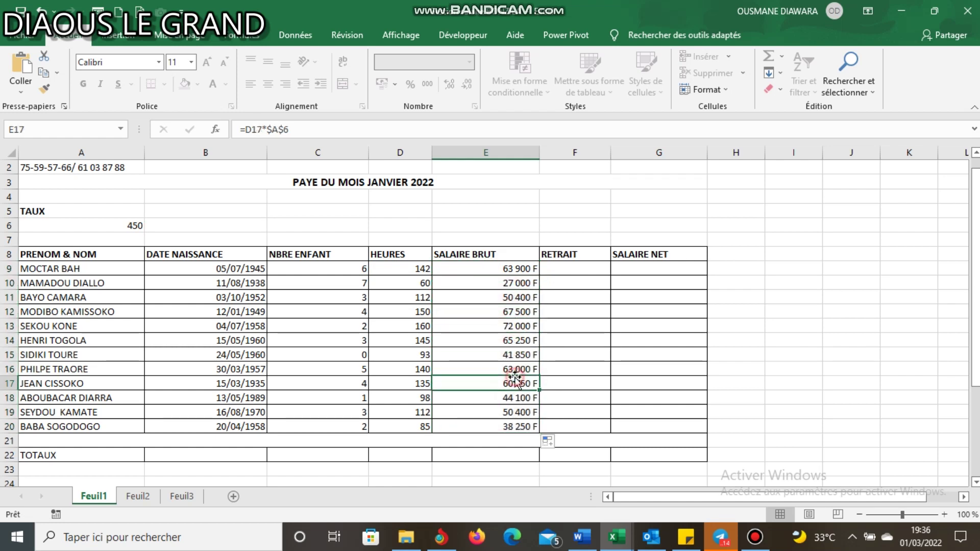
{"action": "left_click", "coordinate": [515, 401]}
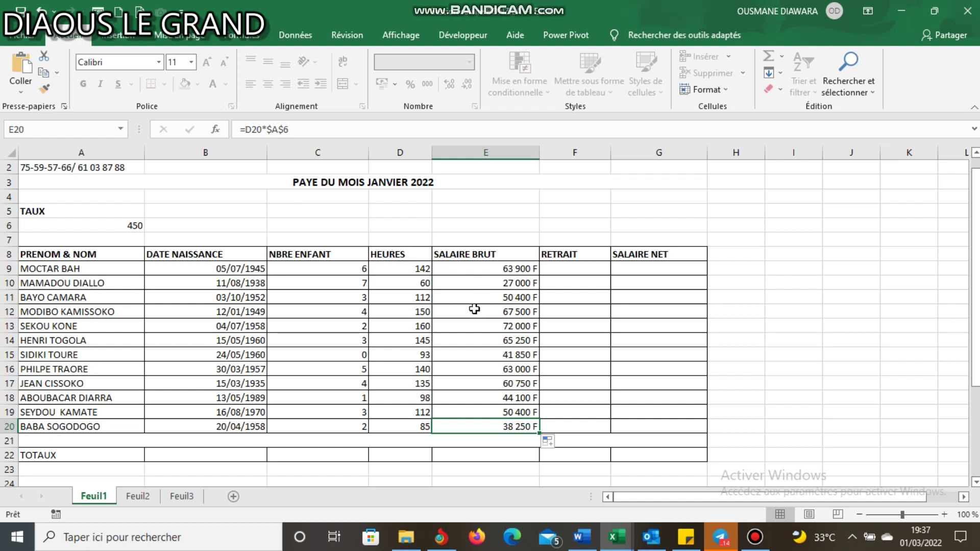
{"action": "left_click", "coordinate": [491, 271]}
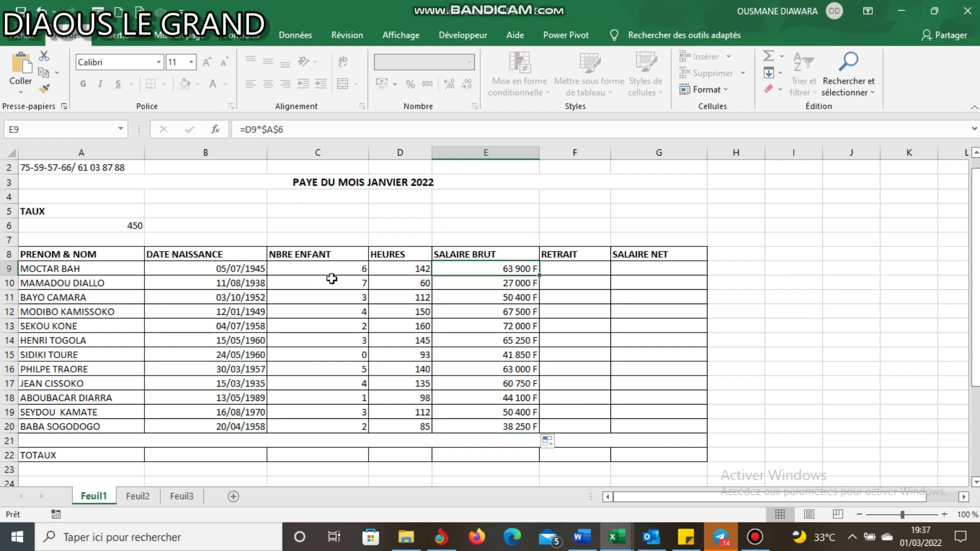
{"action": "left_click", "coordinate": [118, 225]}
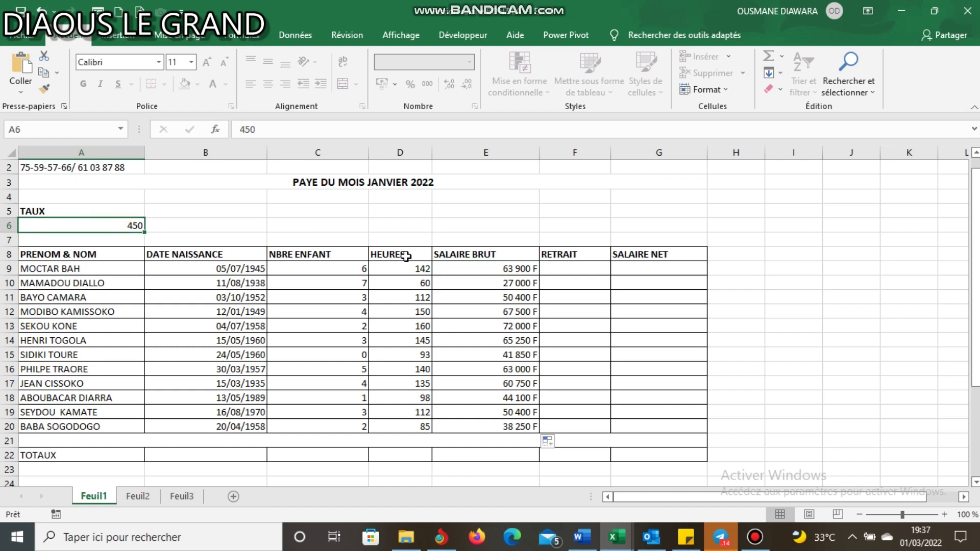
{"action": "left_click", "coordinate": [754, 536]}
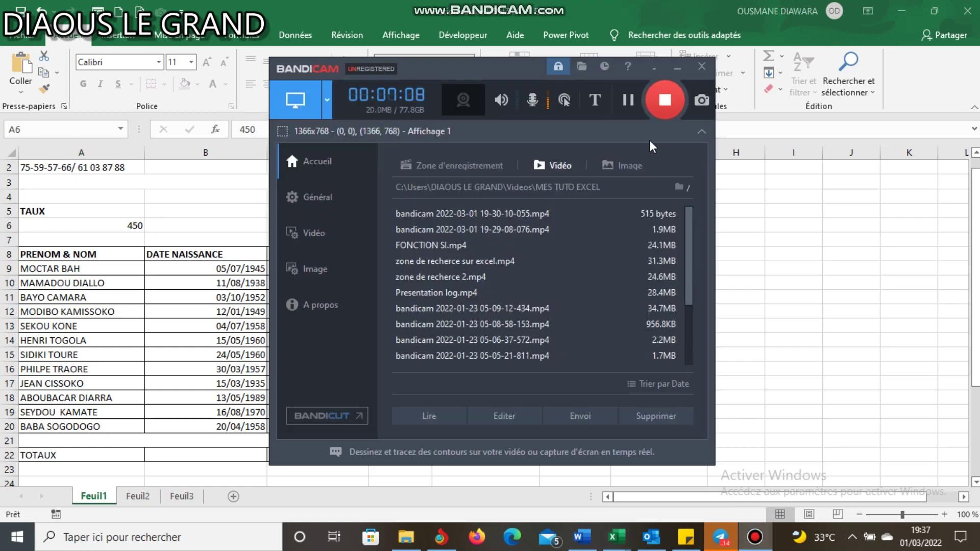
{"action": "left_click", "coordinate": [655, 71]}
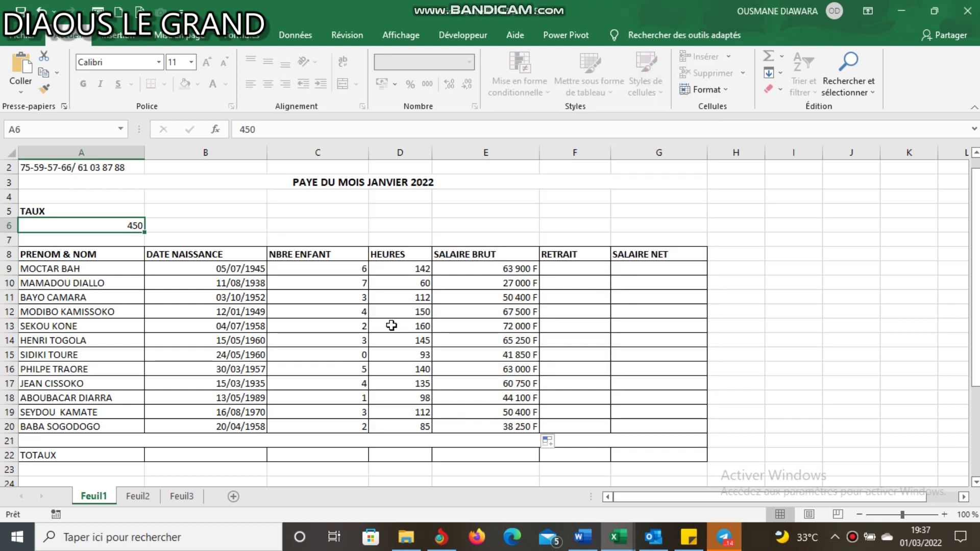
Read the rule for calculating the RETRAIT amount in the questions below the pay table
{"action": "left_click", "coordinate": [572, 267]}
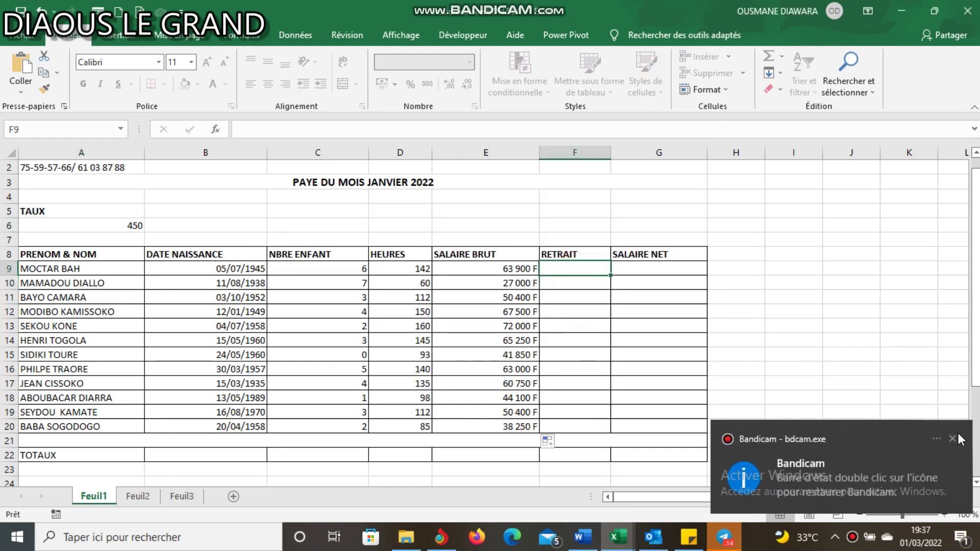
{"action": "left_click_drag", "start_coordinate": [976, 366], "coordinate": [976, 456]}
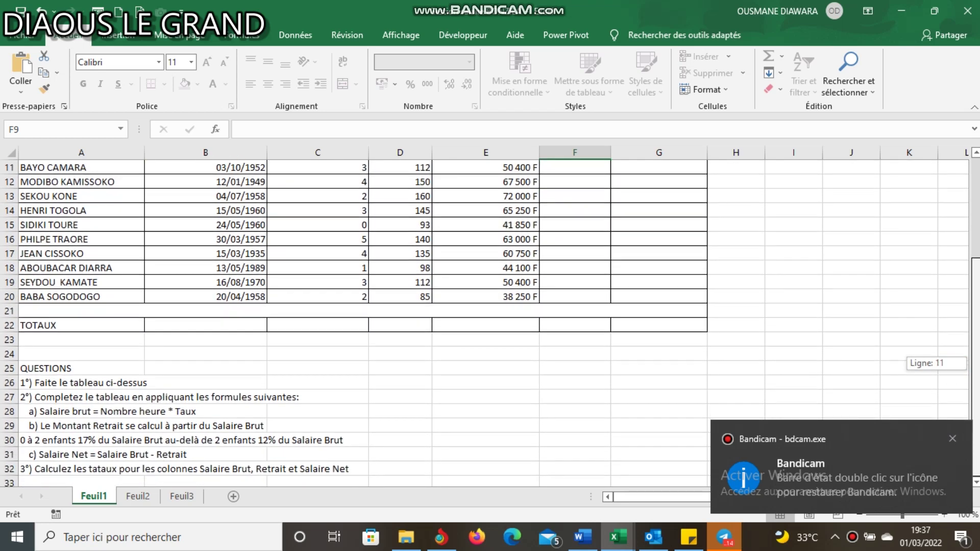
{"action": "left_click_drag", "start_coordinate": [976, 456], "coordinate": [975, 356]}
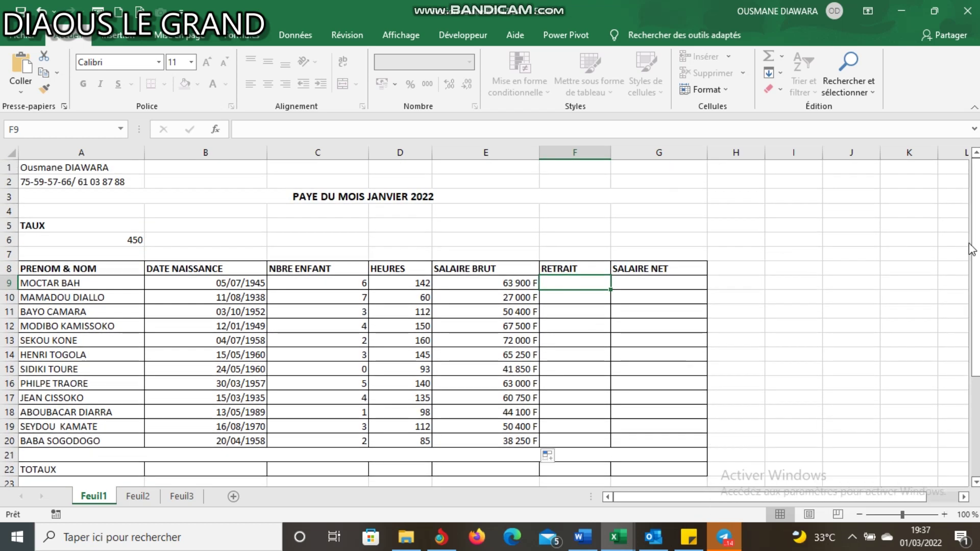
{"action": "left_click_drag", "start_coordinate": [973, 249], "coordinate": [970, 431]}
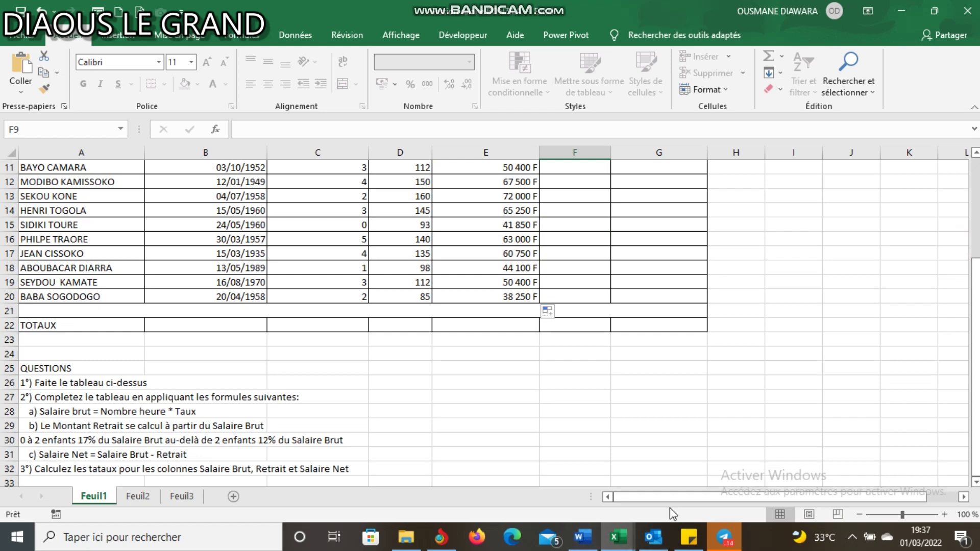
{"action": "left_click", "coordinate": [852, 537]}
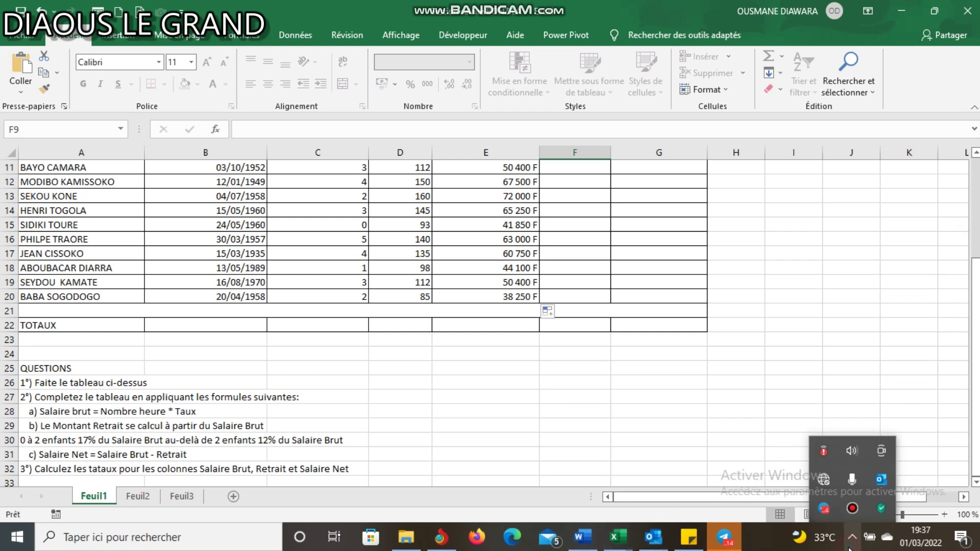
{"action": "left_click", "coordinate": [852, 508]}
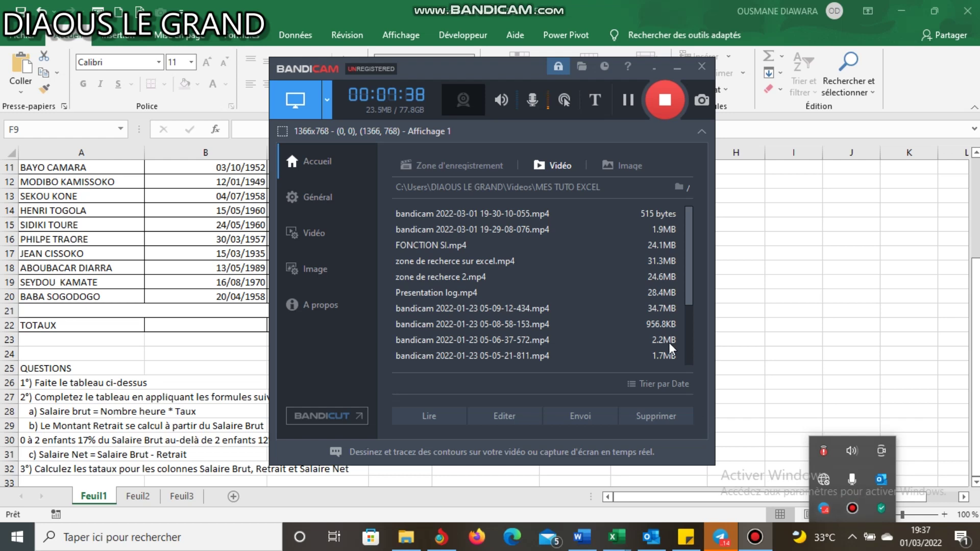
{"action": "left_click", "coordinate": [656, 66]}
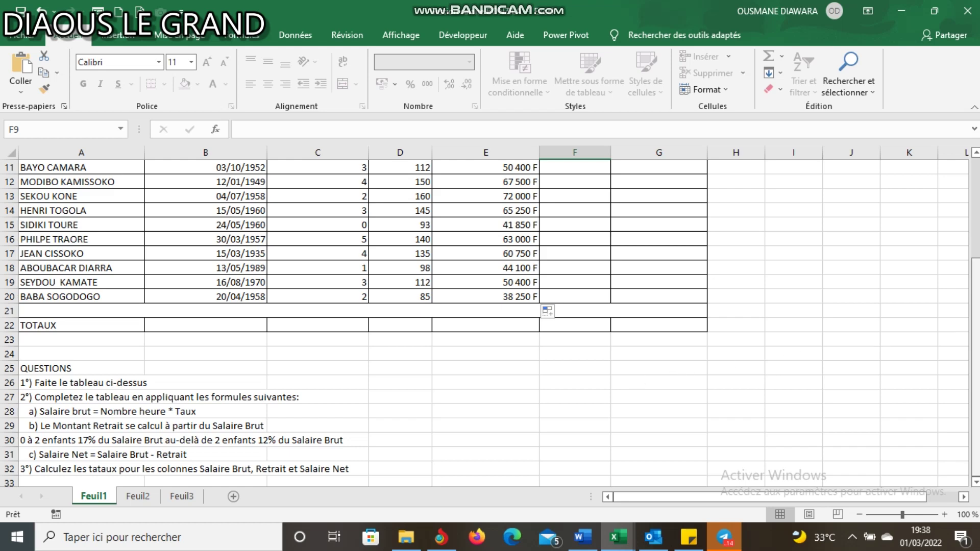
Start an SI formula in the first employee's RETRAIT cell F9 with the logical test E9>=2
{"action": "scroll", "coordinate": [974, 306], "scroll_direction": "up", "scroll_amount": 4}
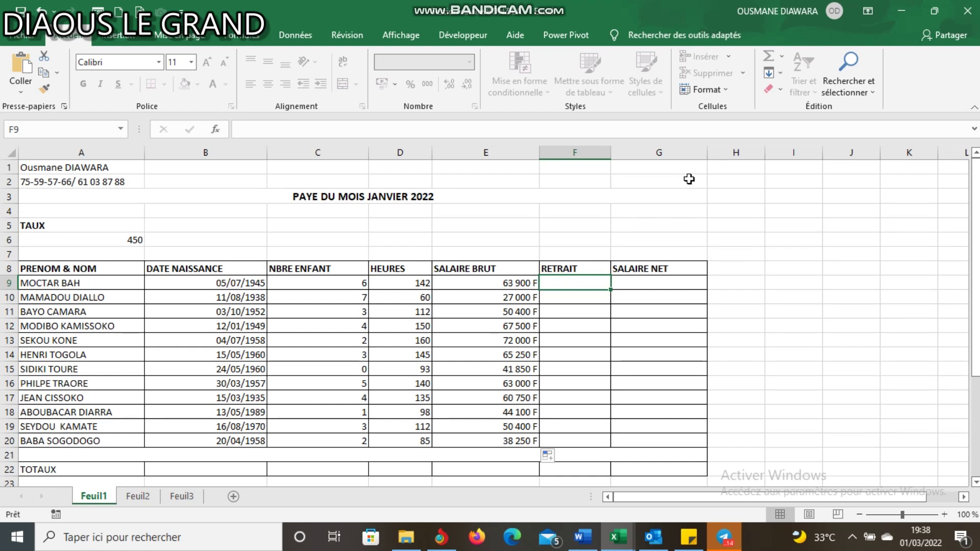
{"action": "left_click", "coordinate": [675, 170]}
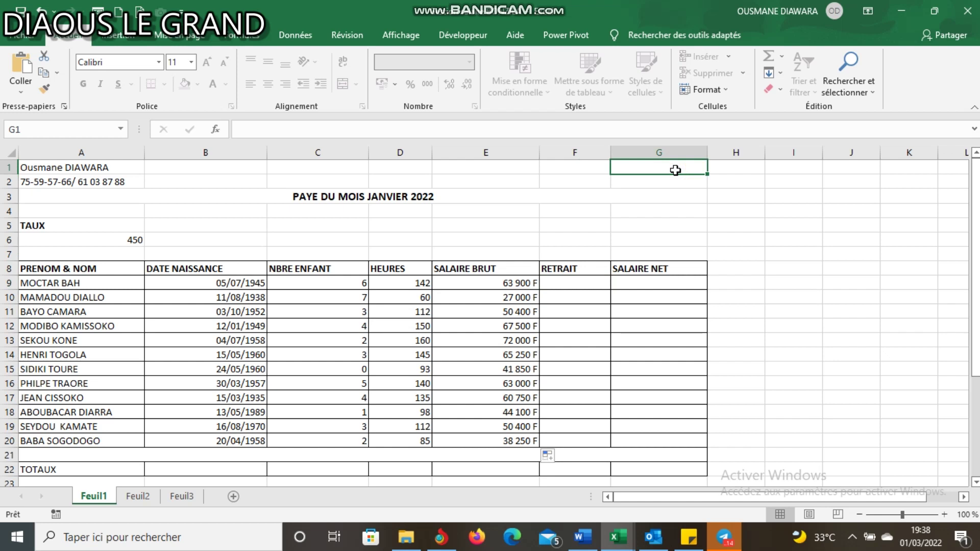
{"action": "double_click", "coordinate": [574, 281]}
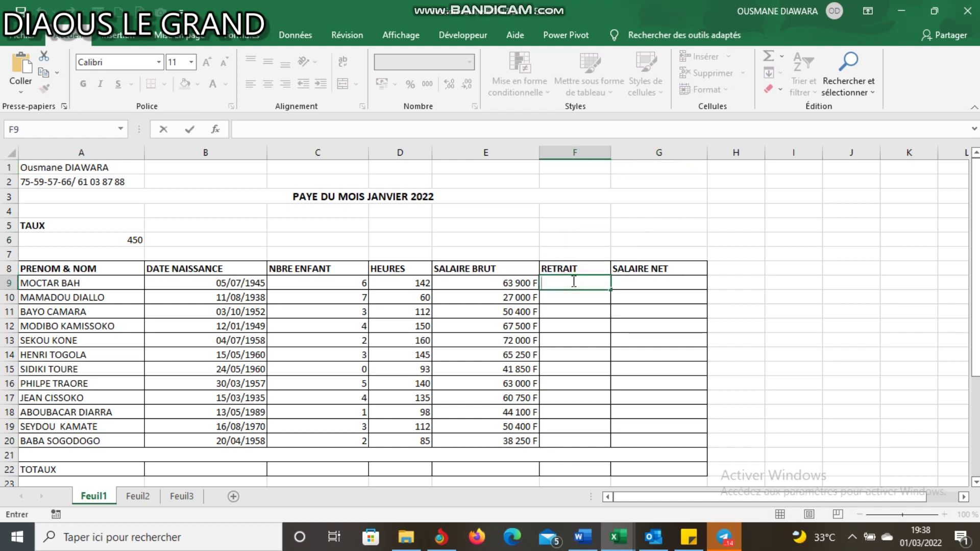
{"action": "type", "text": "="}
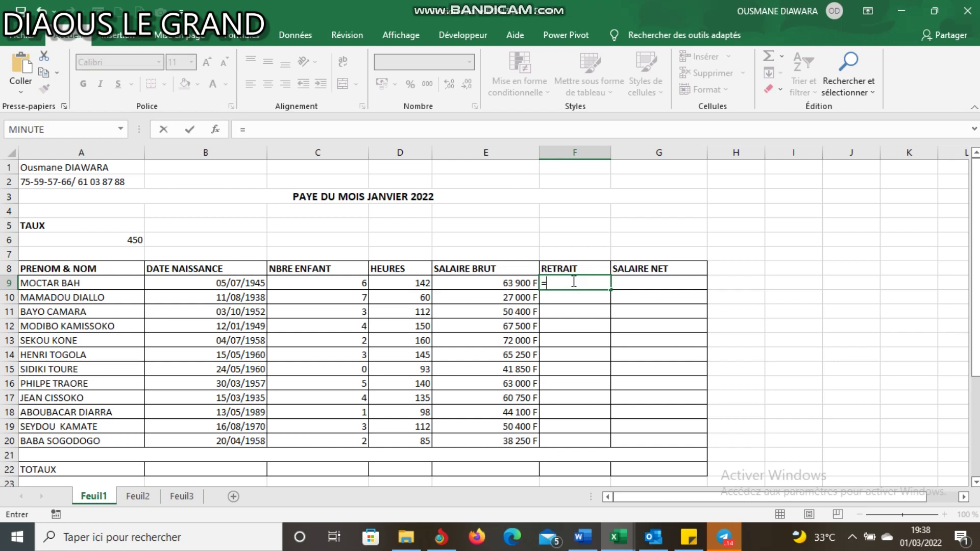
{"action": "type", "text": "si"}
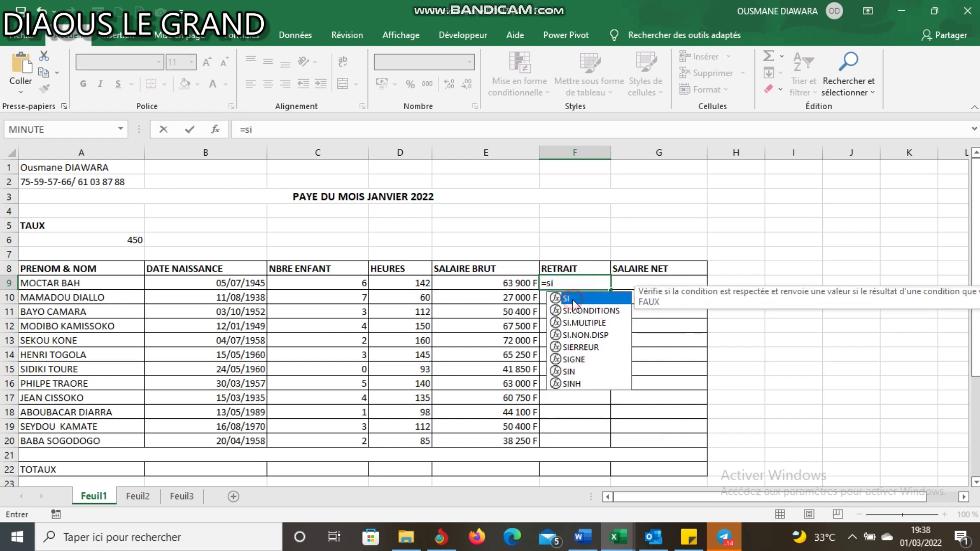
{"action": "double_click", "coordinate": [573, 300]}
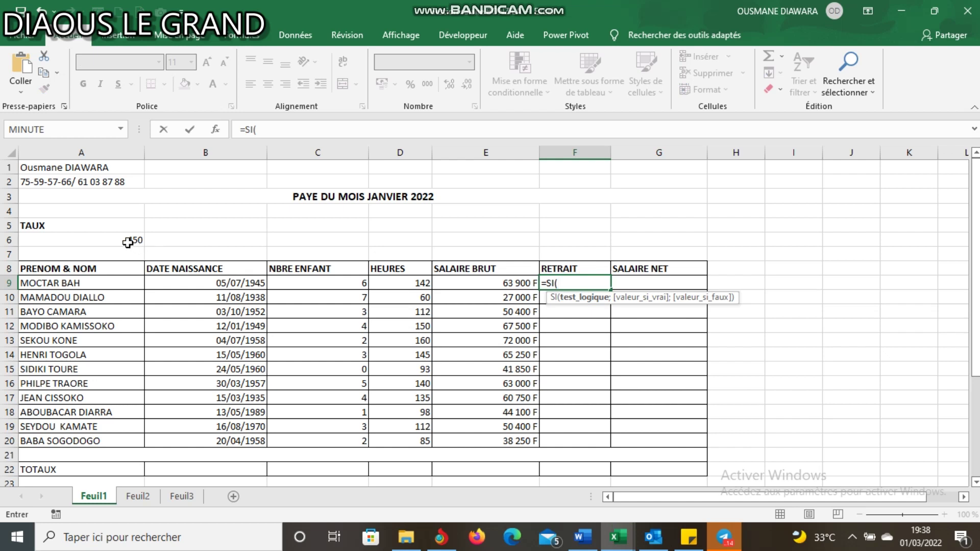
{"action": "left_click", "coordinate": [486, 281]}
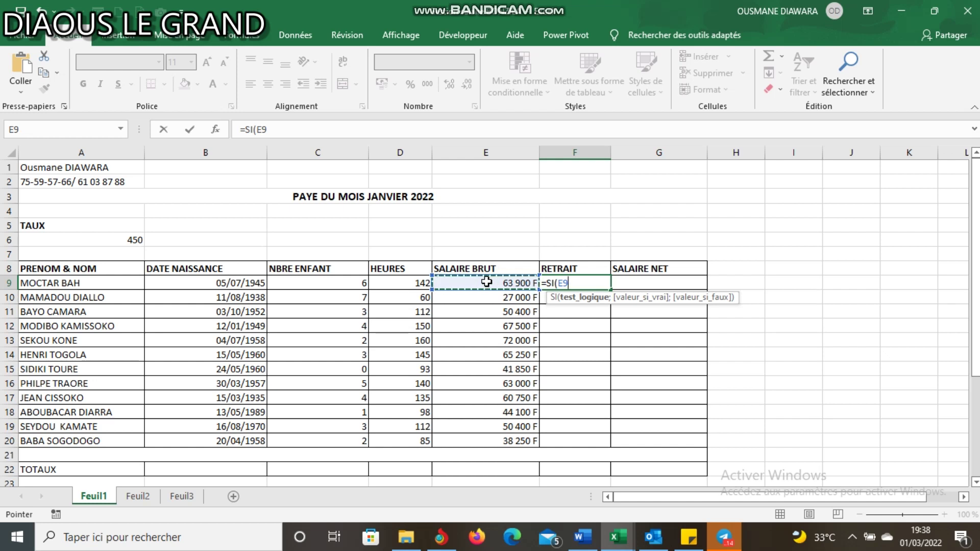
{"action": "type", "text": "<"}
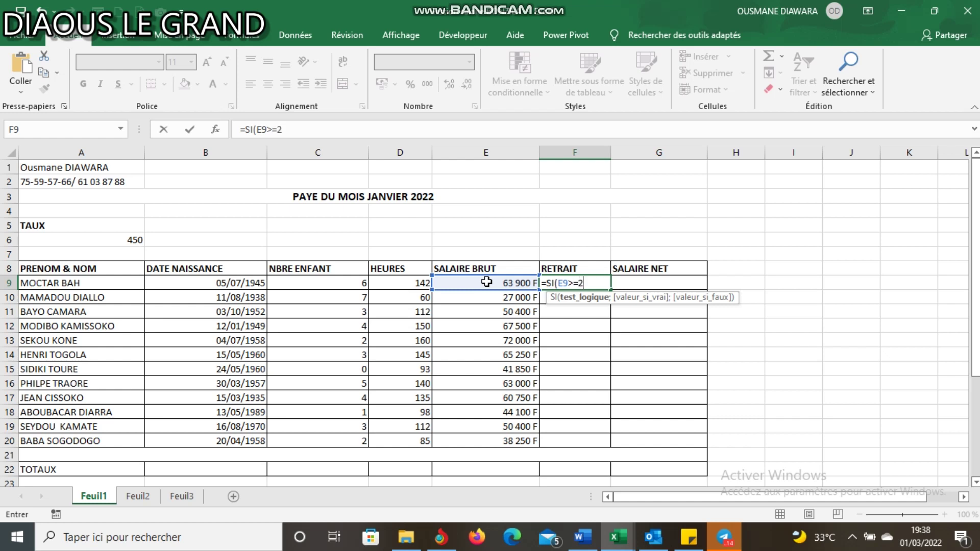
Complete the SI formula in F9 with E9*17% as the true value and E9*12% as the false value
{"action": "type", "text": ";"}
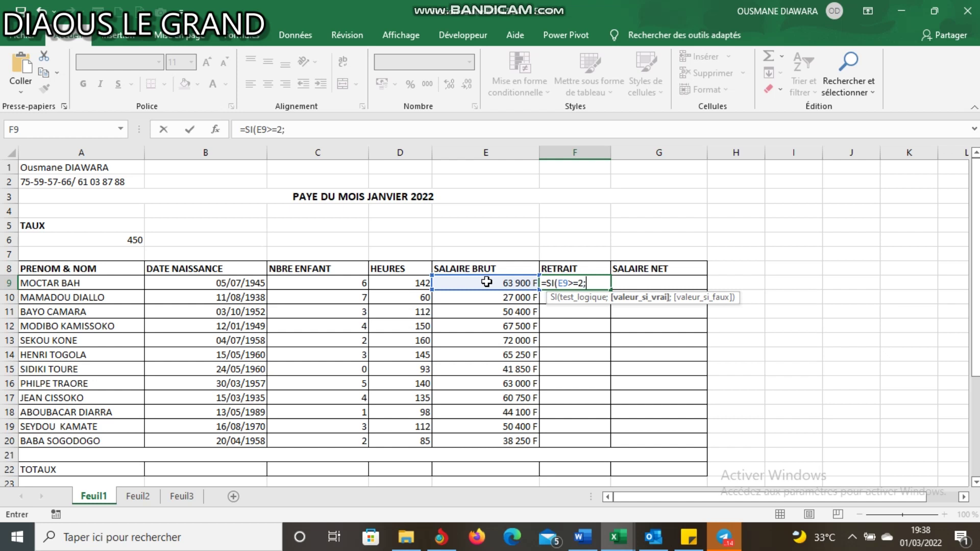
{"action": "left_click", "coordinate": [487, 282]}
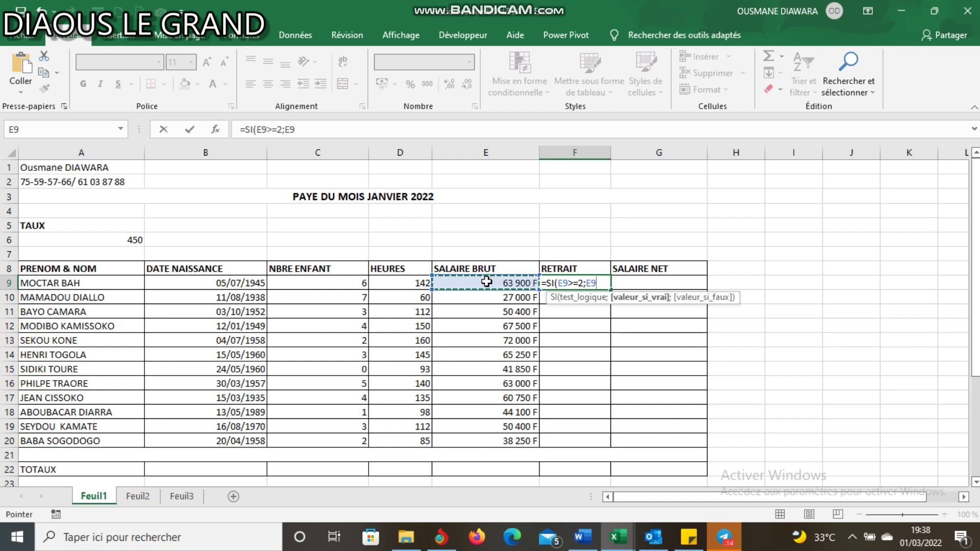
{"action": "type", "text": "*17"}
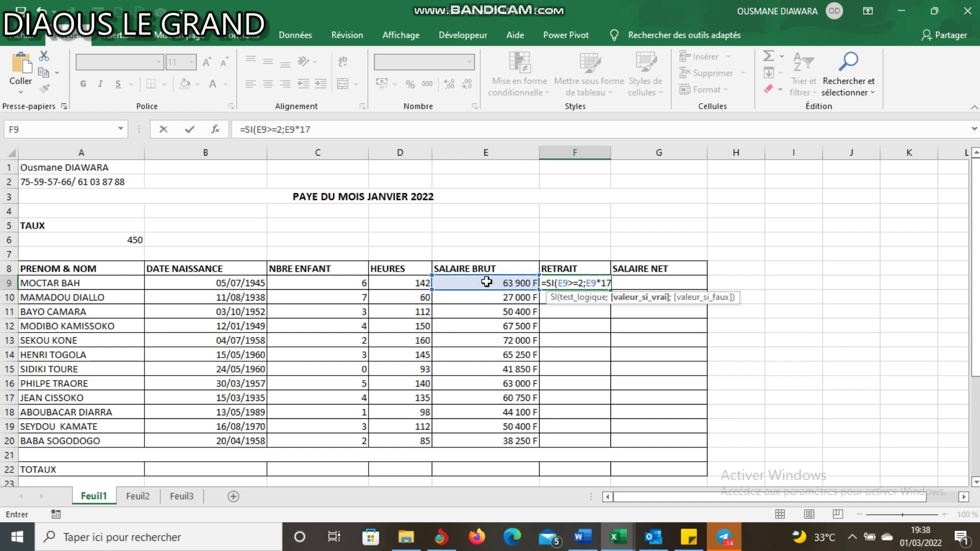
{"action": "type", "text": "%;"}
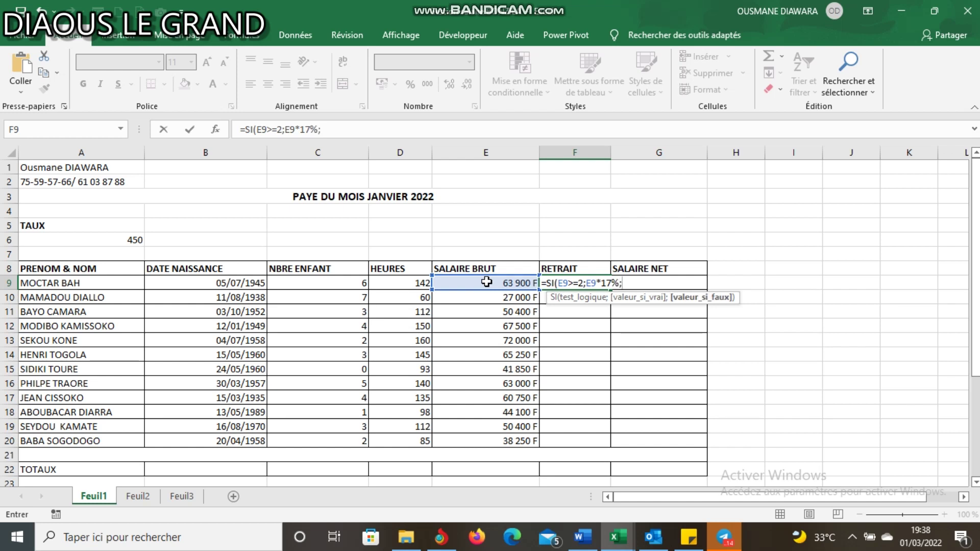
{"action": "left_click", "coordinate": [486, 282]}
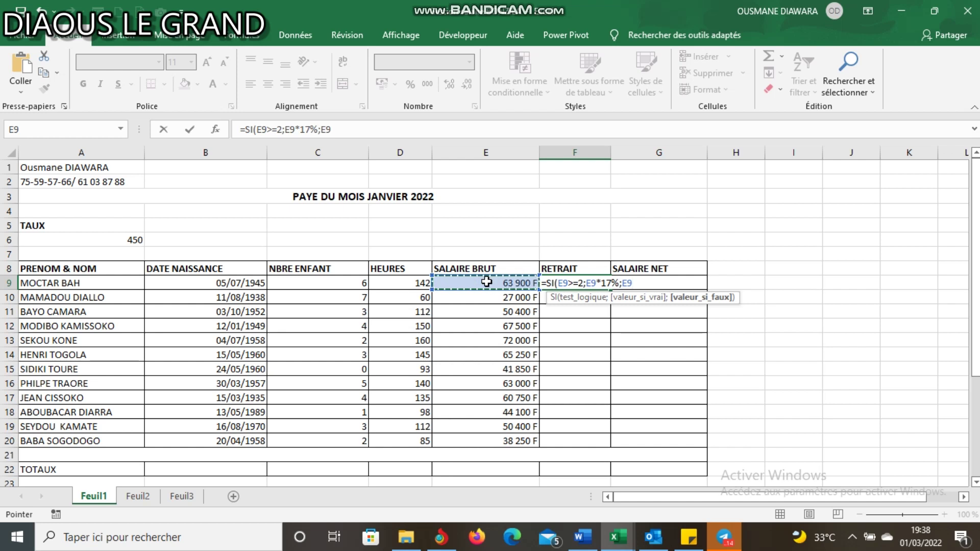
{"action": "type", "text": "*12%"}
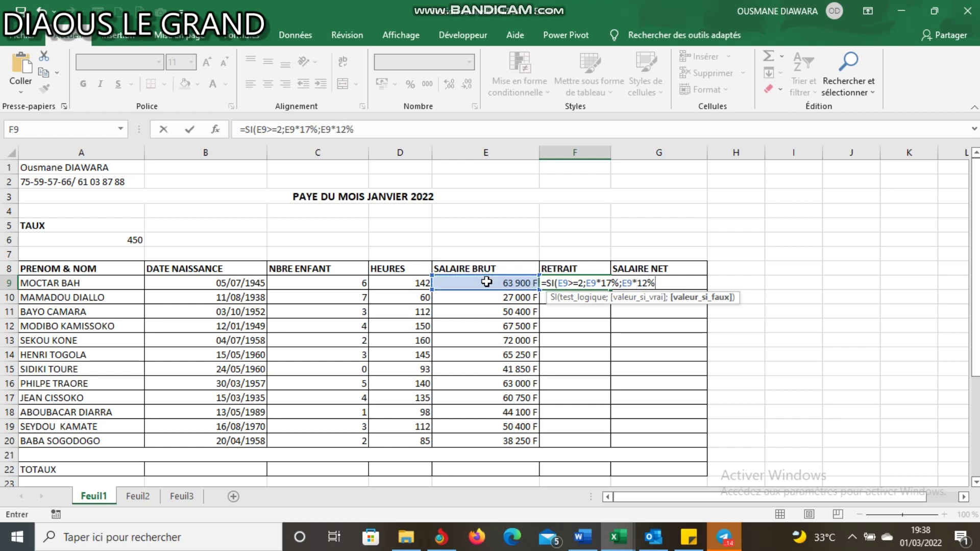
{"action": "type", "text": ")"}
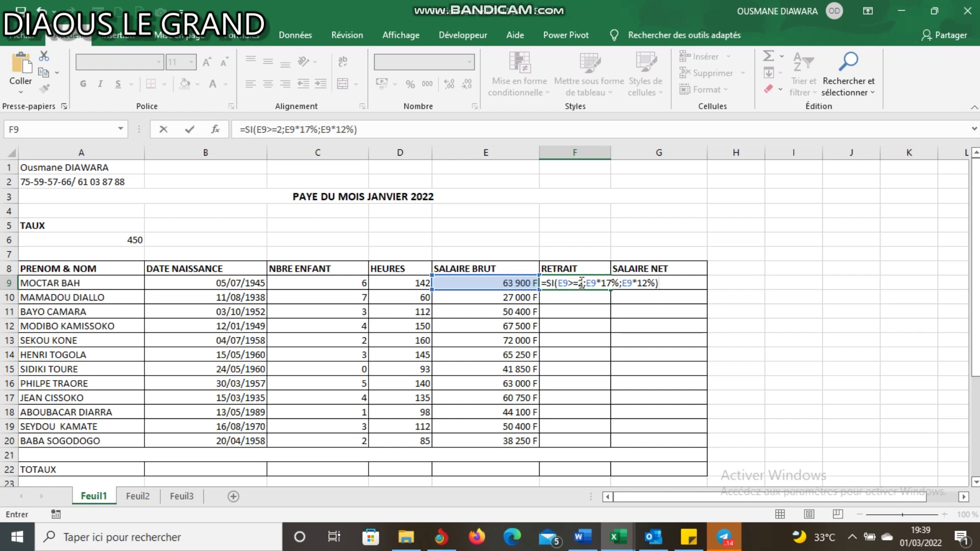
Change the test in F9 so the formula reads =SI(E9<=2;E9*17%;E9*12%), and fill it down through F20
{"action": "left_click", "coordinate": [575, 283]}
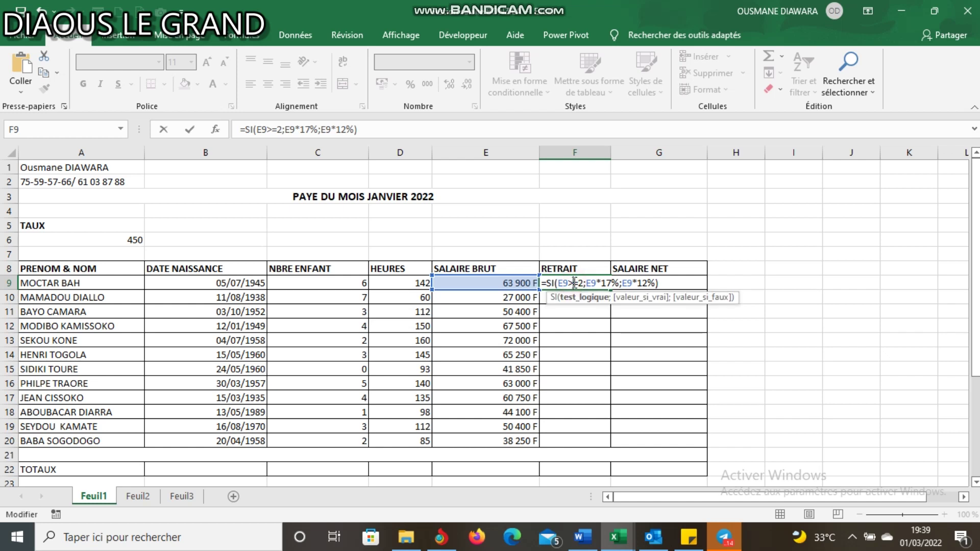
{"action": "key", "text": "BackSpace"}
{"action": "type", "text": ">"}
{"action": "key", "text": "BackSpace"}
{"action": "type", "text": "<"}
{"action": "left_click", "coordinate": [663, 283]}
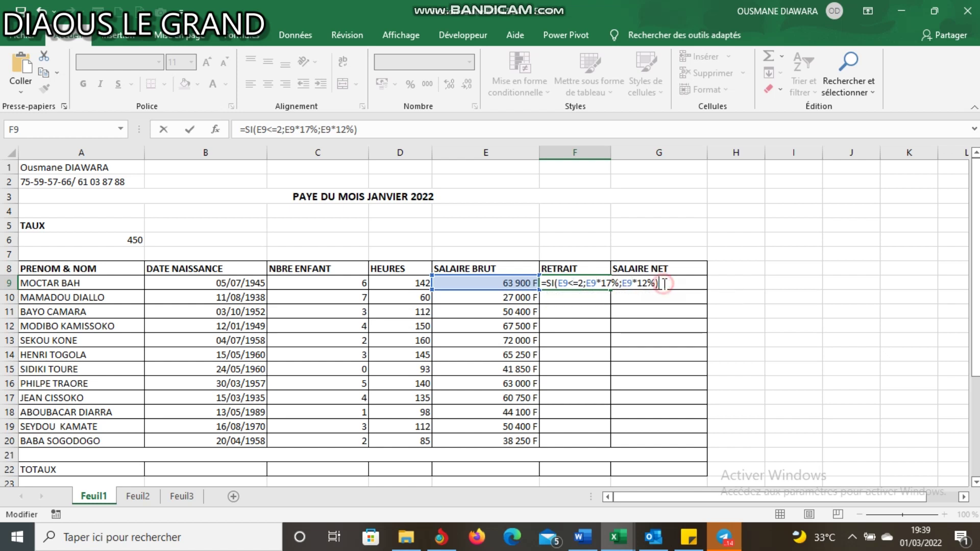
{"action": "key", "text": "Return"}
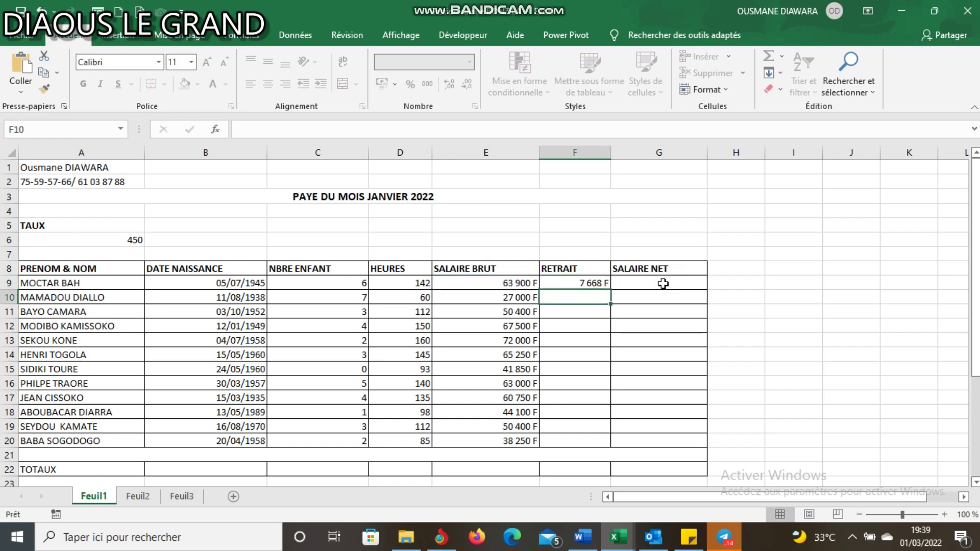
{"action": "left_click", "coordinate": [586, 283]}
{"action": "double_click", "coordinate": [612, 289]}
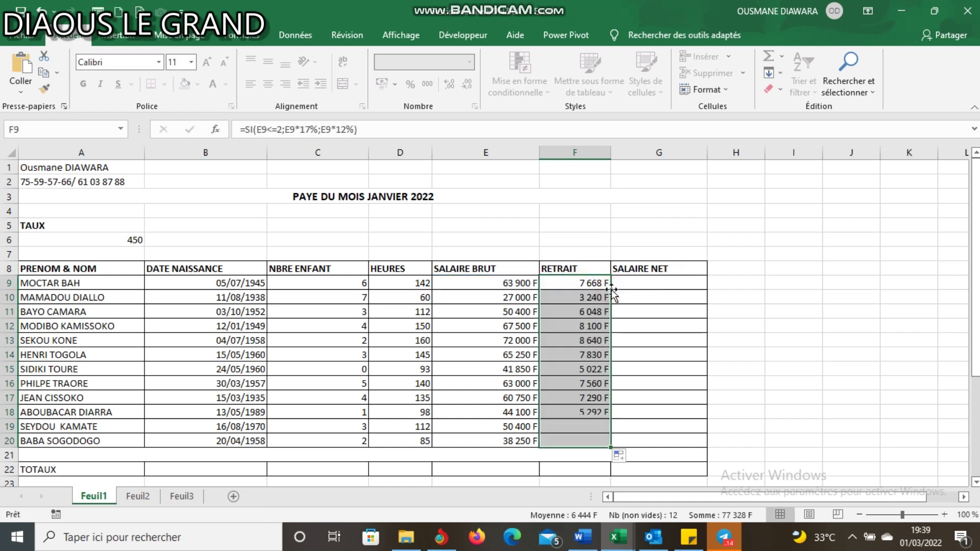
{"action": "left_click", "coordinate": [851, 538]}
{"action": "left_click", "coordinate": [852, 508]}
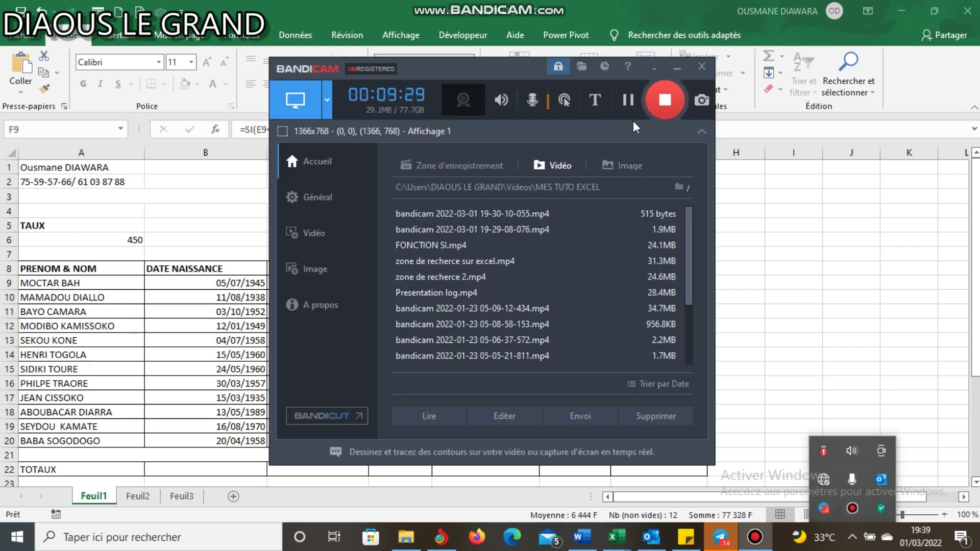
{"action": "left_click", "coordinate": [657, 108]}
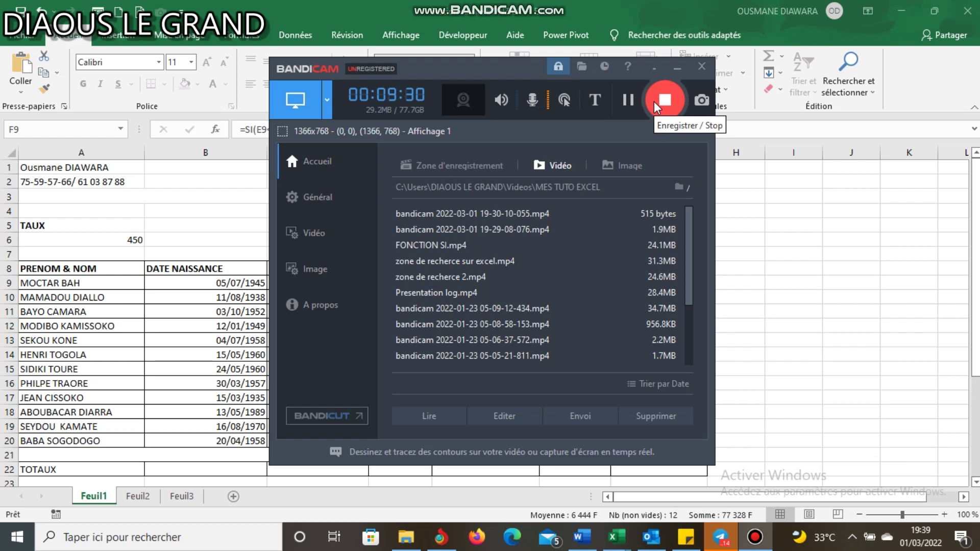